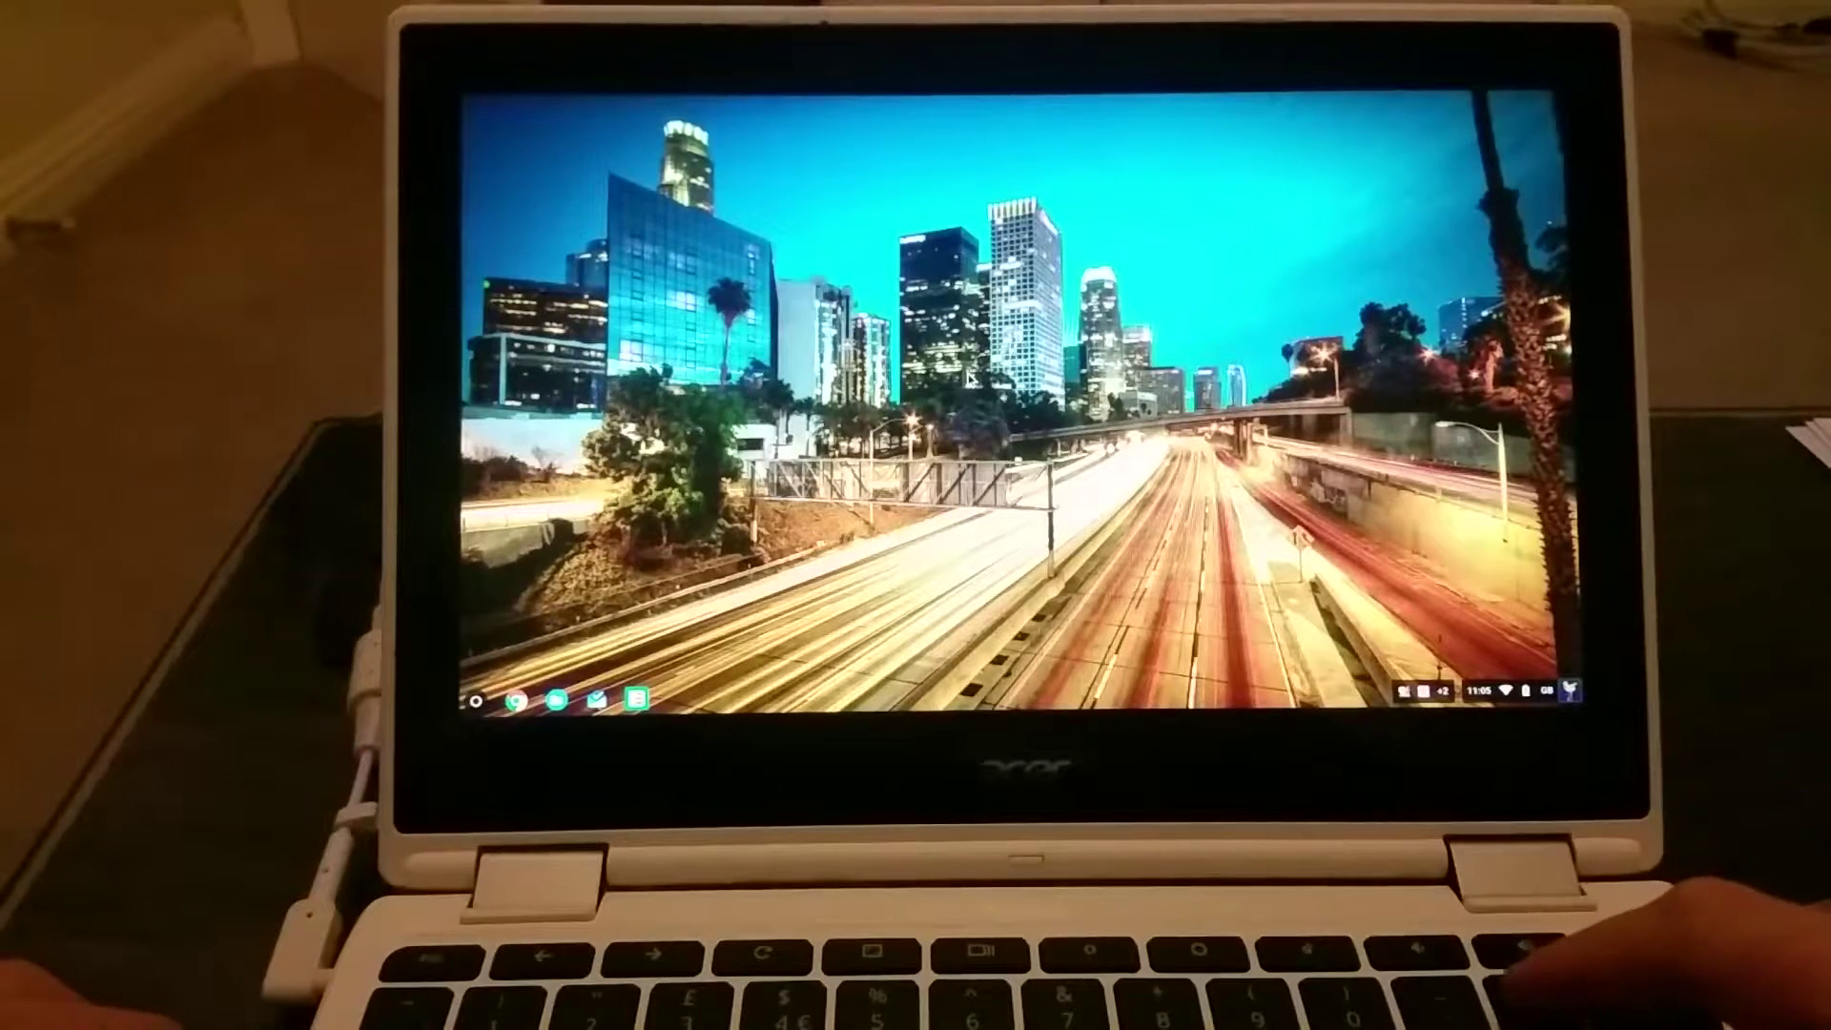
# Enlarge the desktop display scaling two steps, then open a new Chrome window.
pyautogui.press('XF86AudioRaiseVolume')
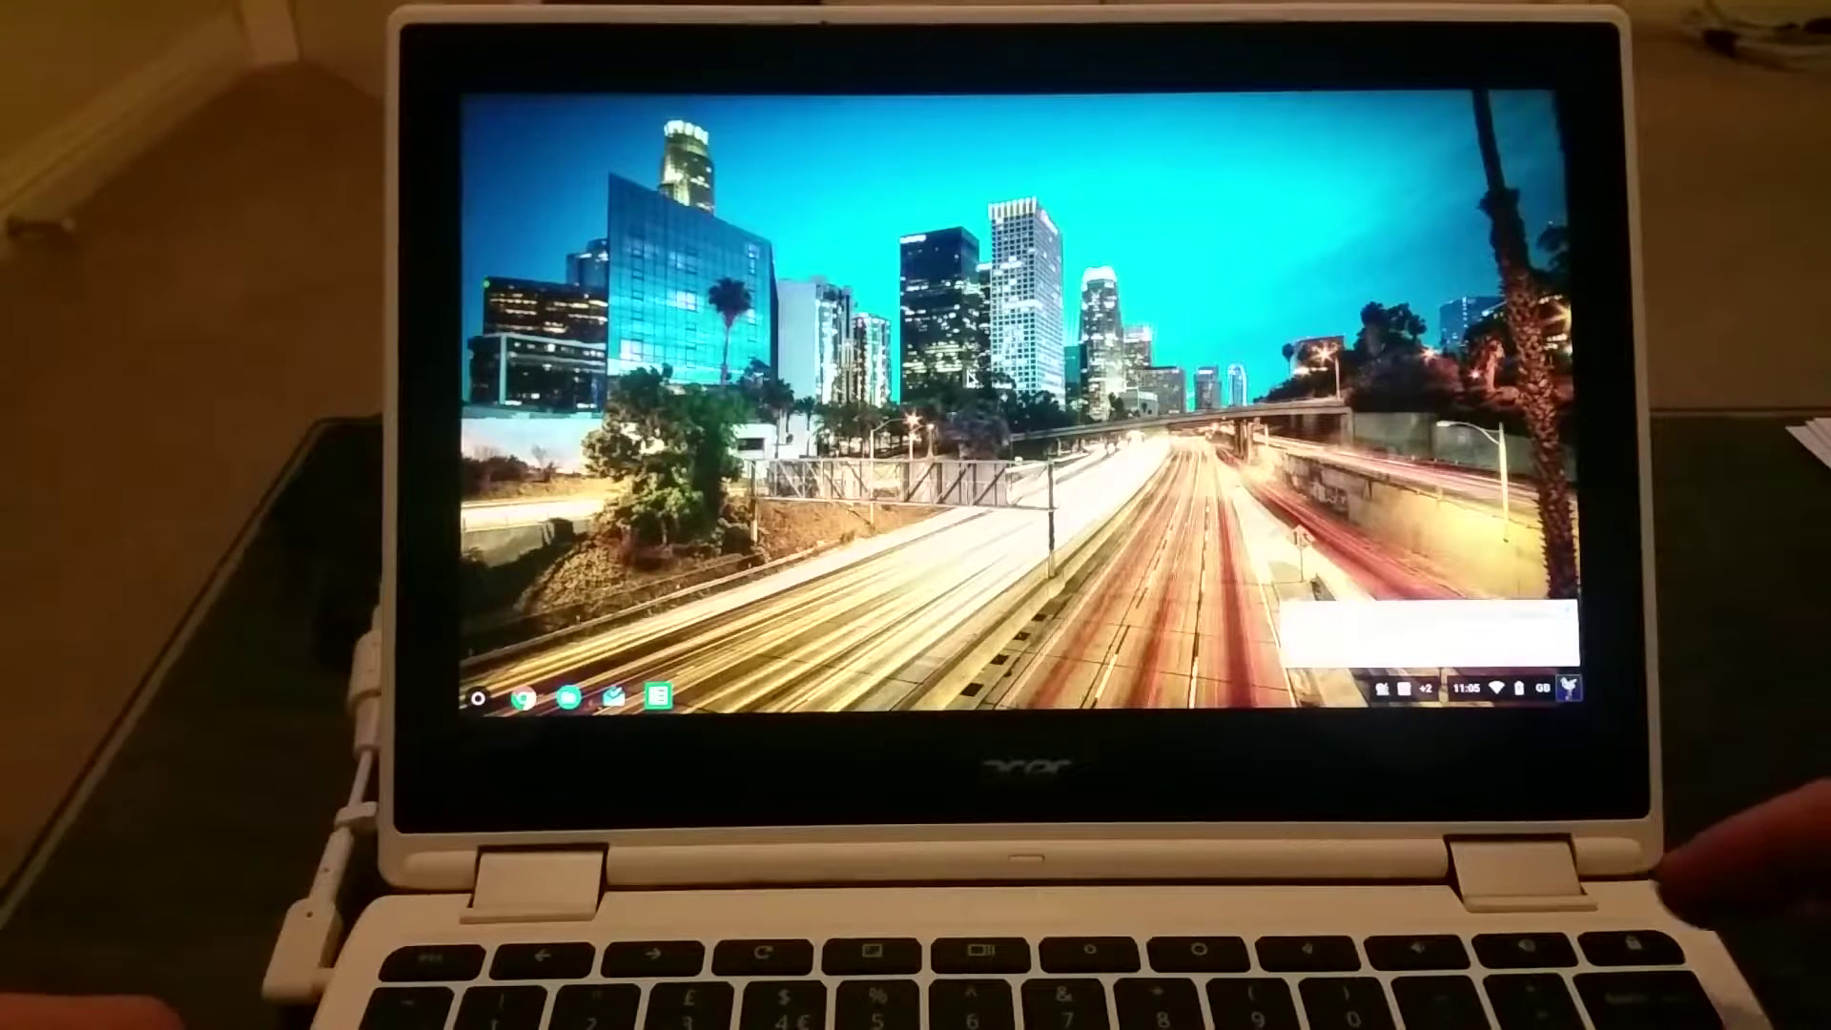
pyautogui.hotkey('ctrl', 'shift', '+')
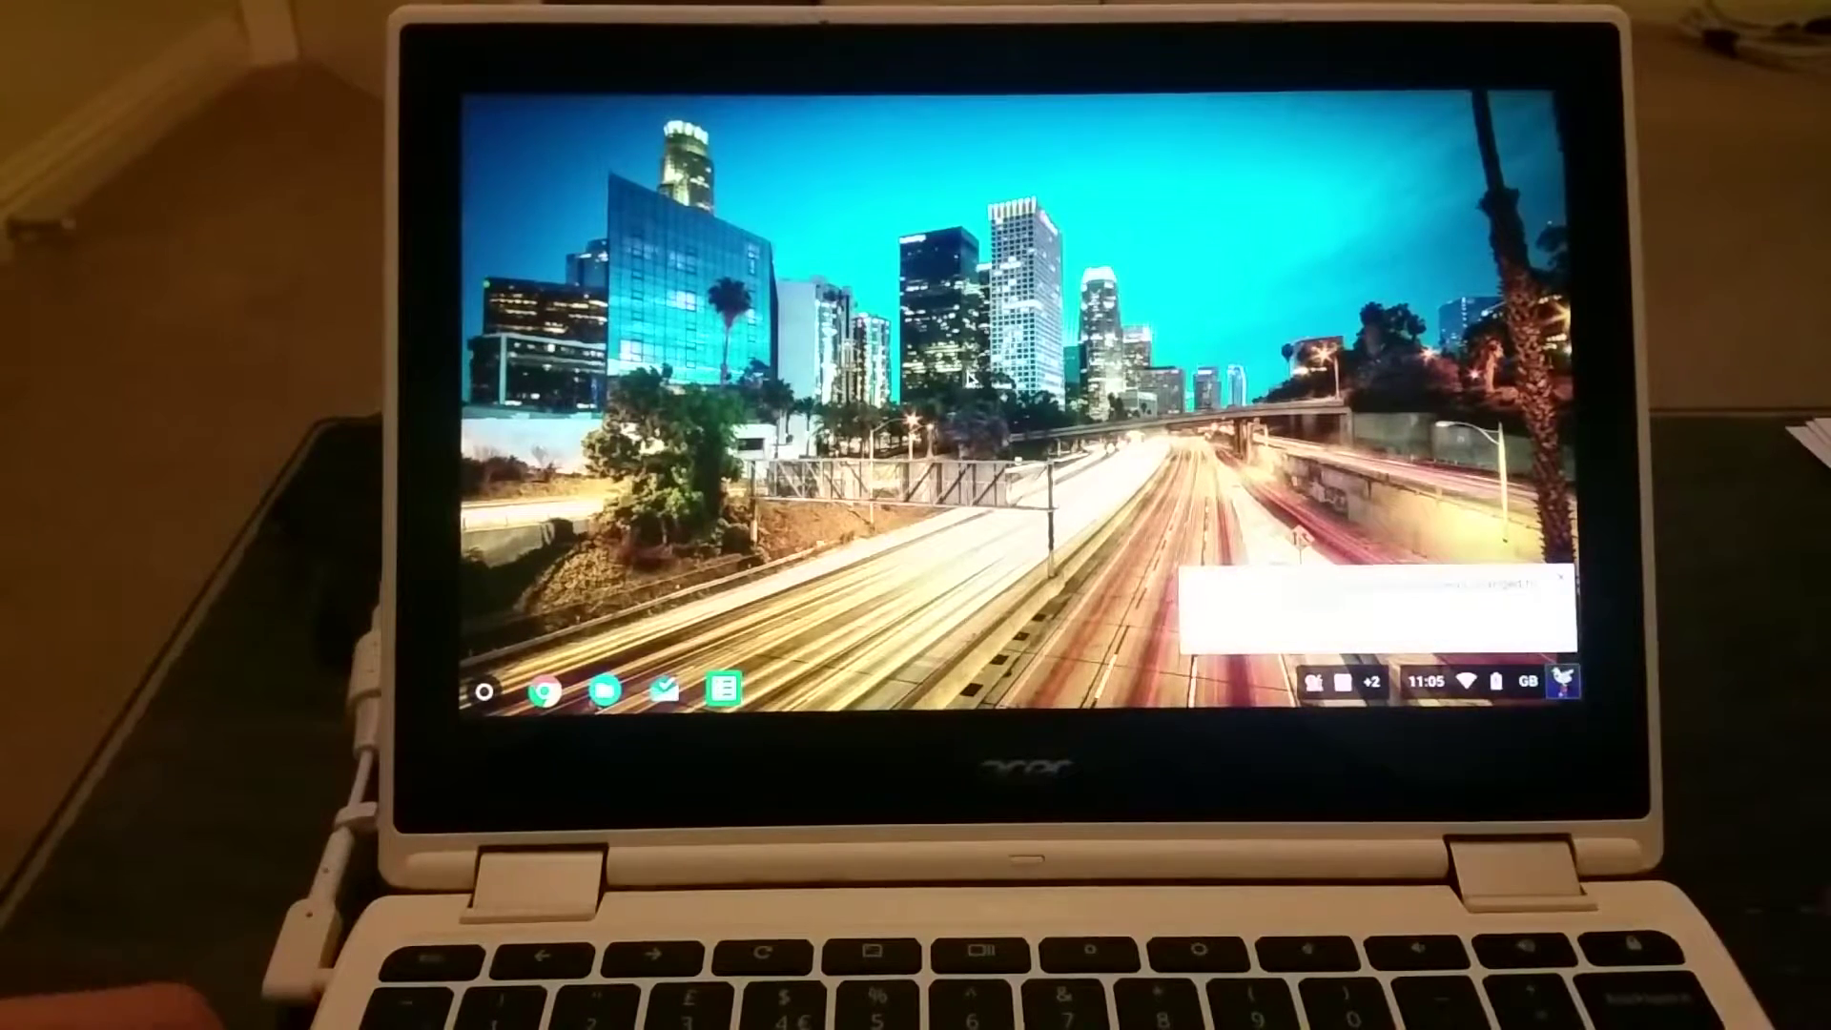
pyautogui.hotkey('ctrl', 'shift', '+')
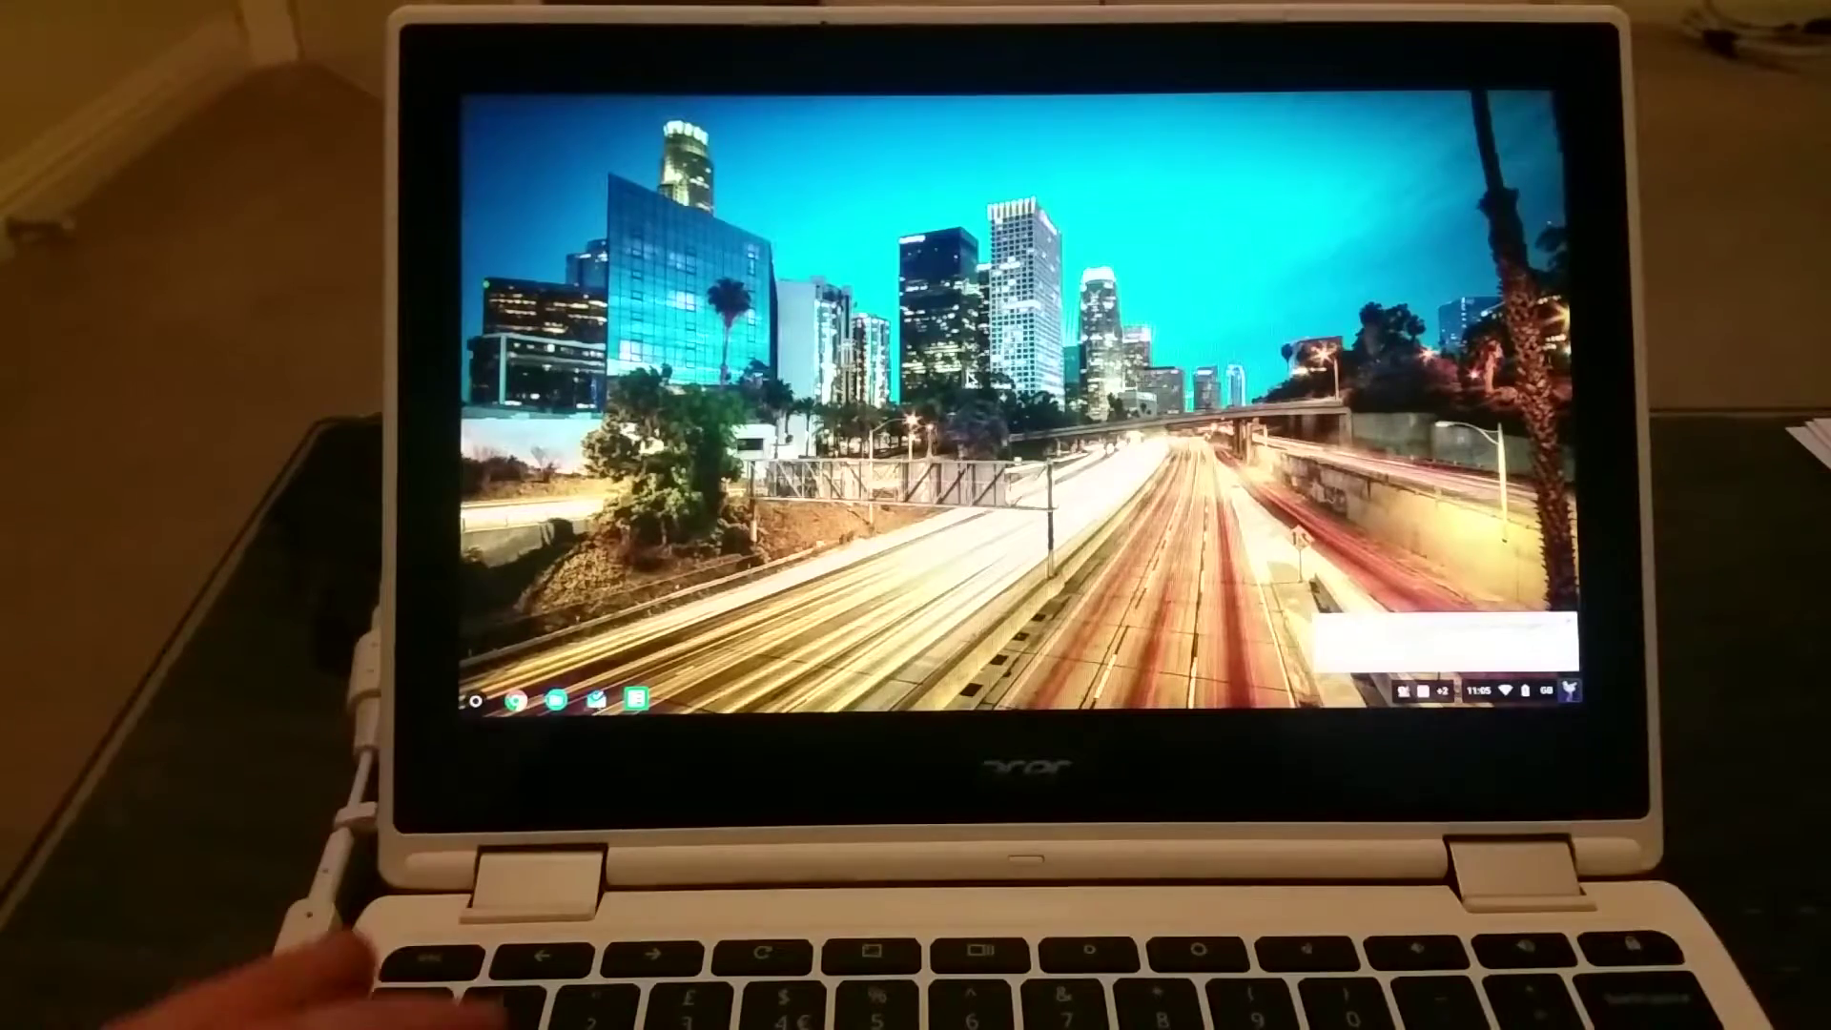
pyautogui.hotkey('ctrl', 'n')
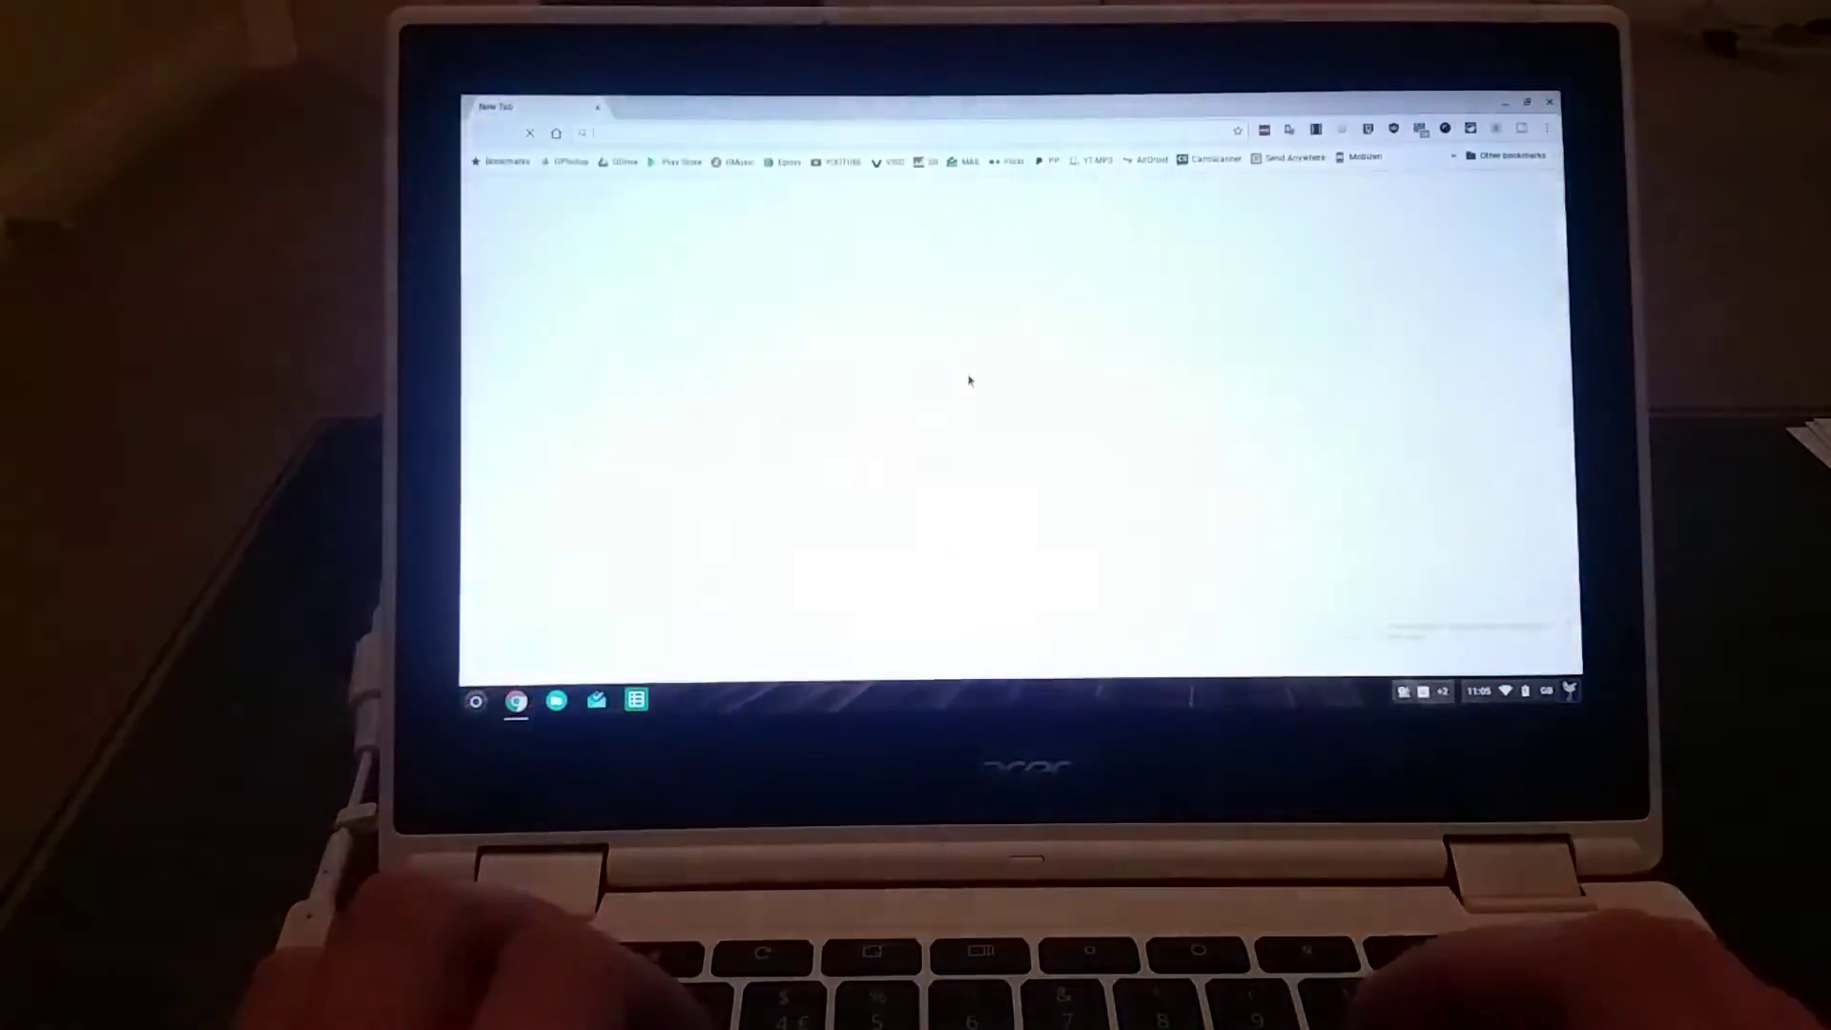
pyautogui.write('dailymail.co.uk/home/index.html')
# Open dailymail.co.uk and lower the display resolution to enlarge the page.
pyautogui.press('Return')
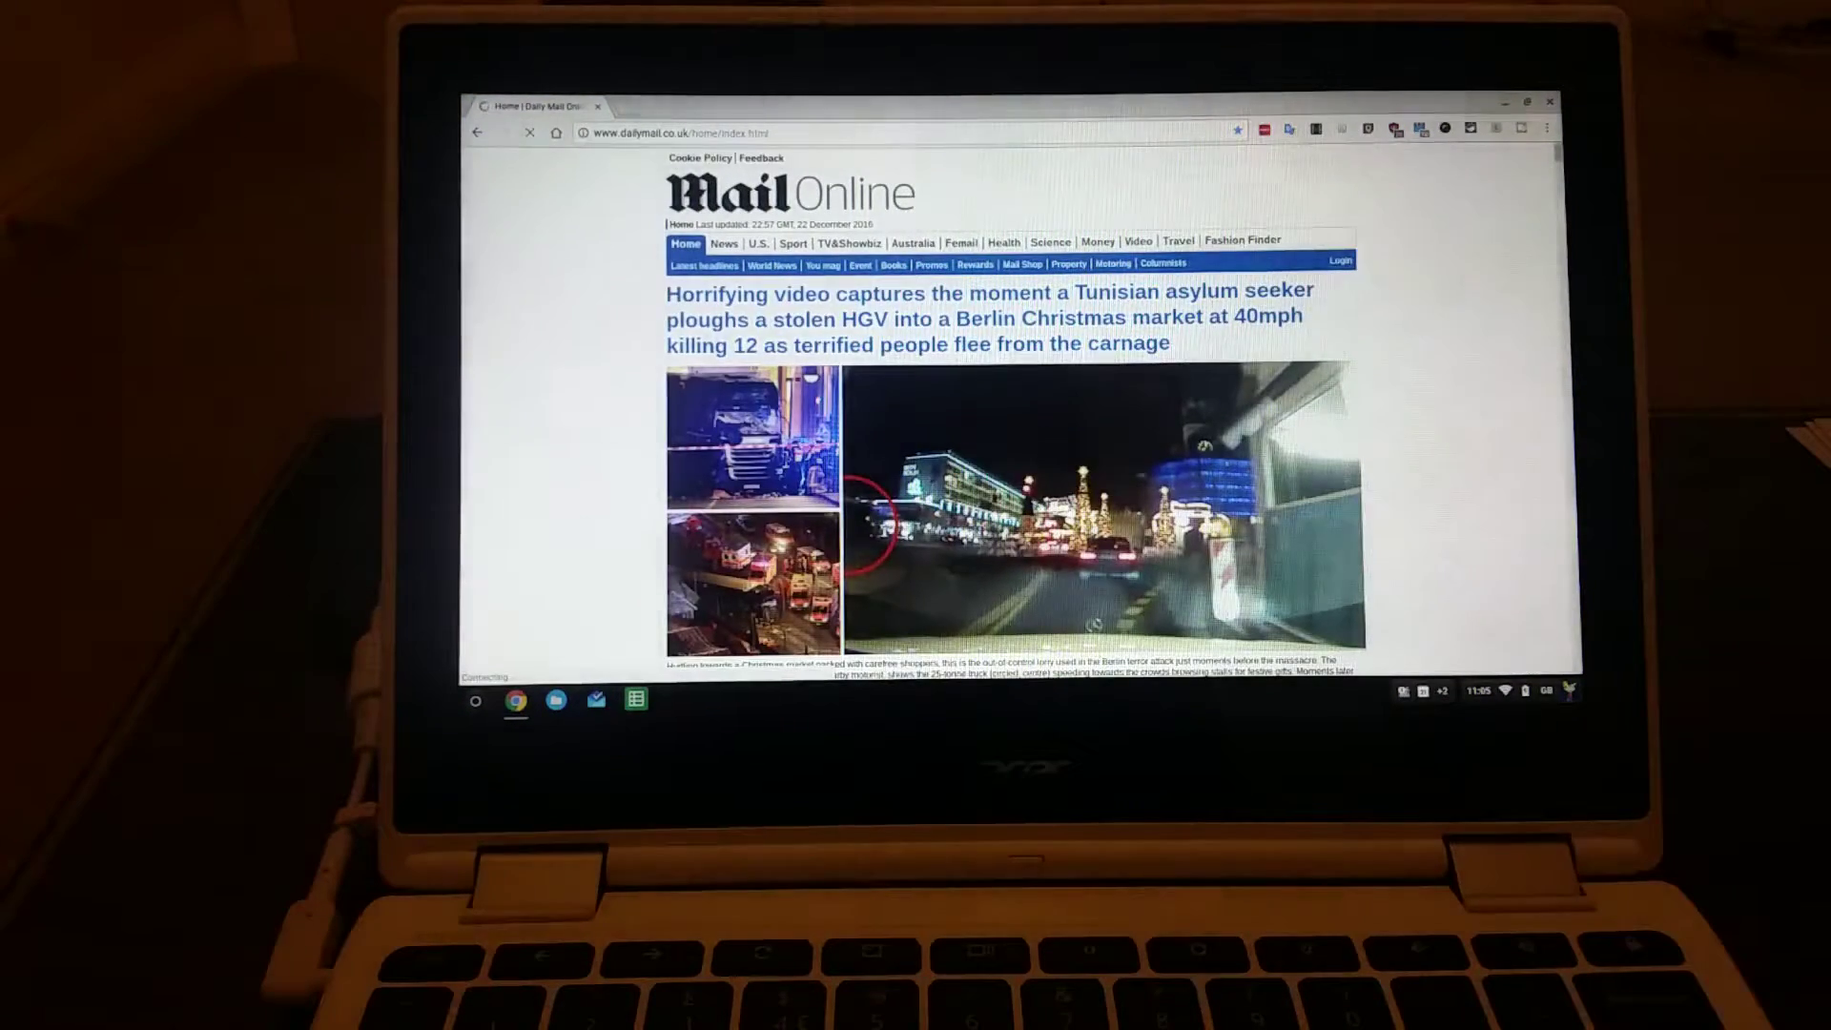
pyautogui.scroll(-3, 1287, 501)
pyautogui.scroll(-5, 1287, 501)
pyautogui.scroll(-5, 1288, 501)
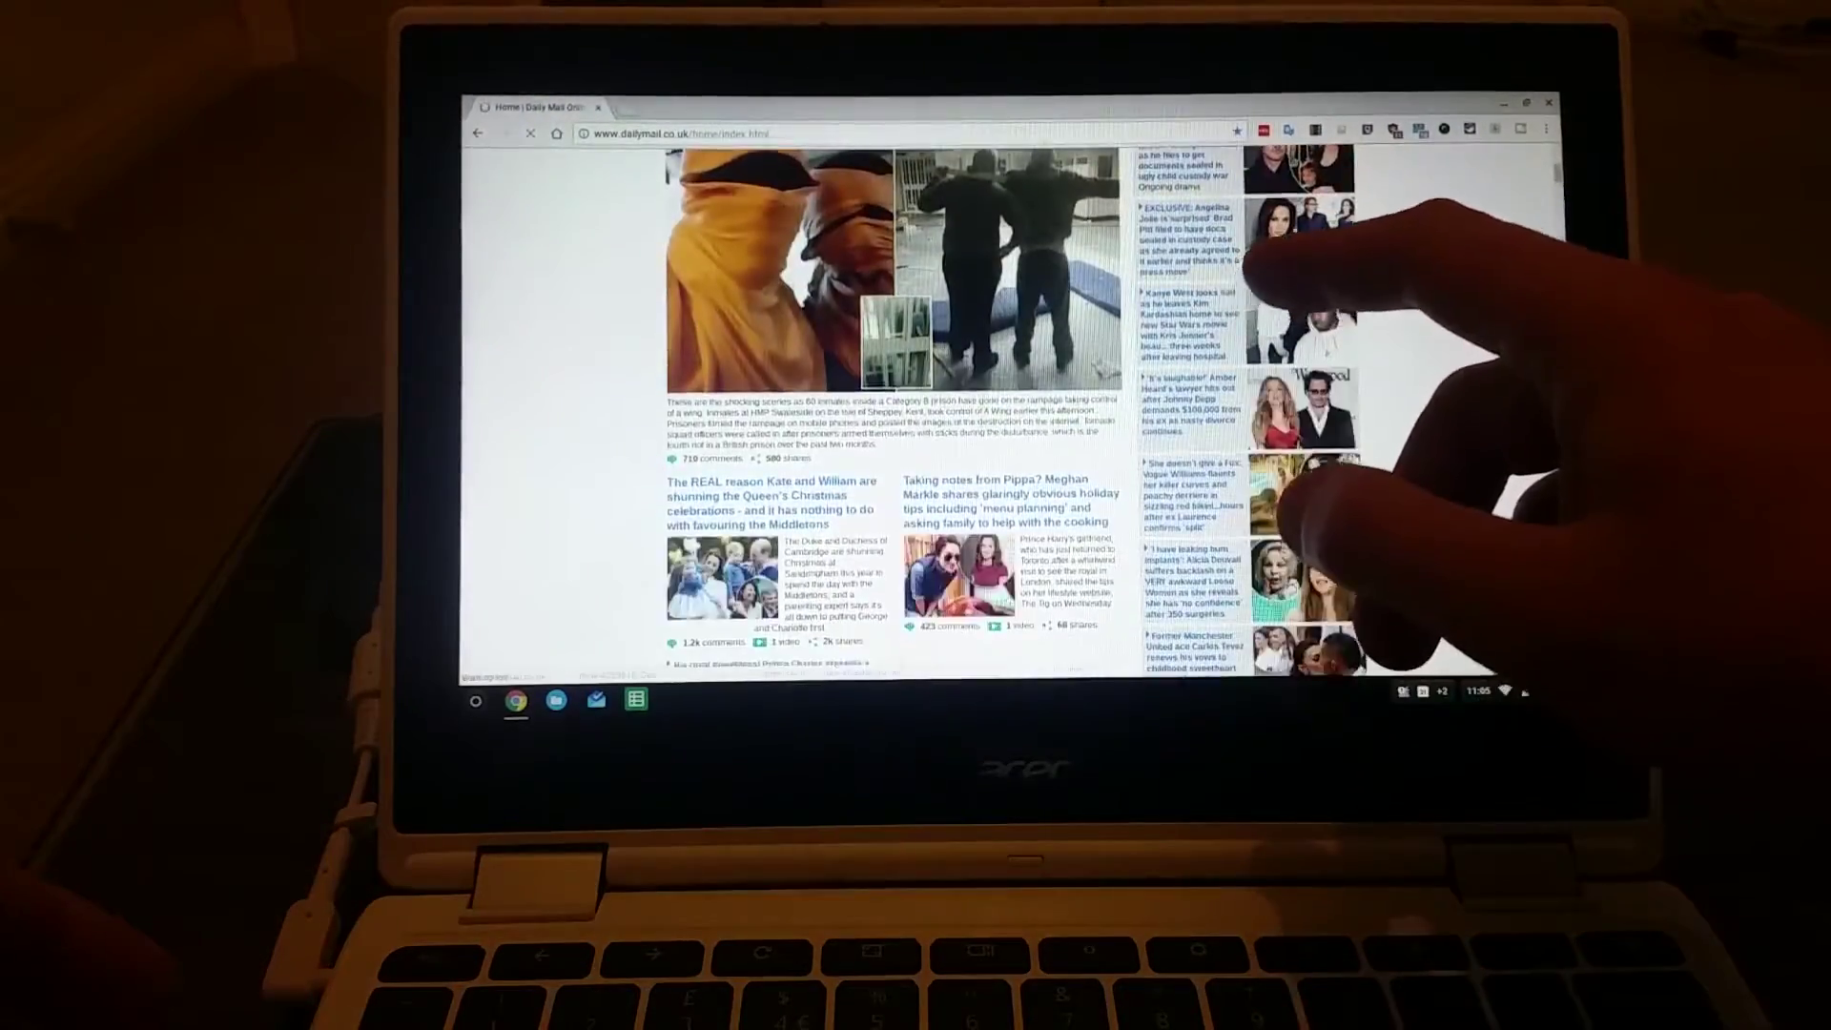
pyautogui.scroll(-3, 1288, 500)
pyautogui.scroll(-4, 1288, 501)
pyautogui.scroll(-1, 1287, 500)
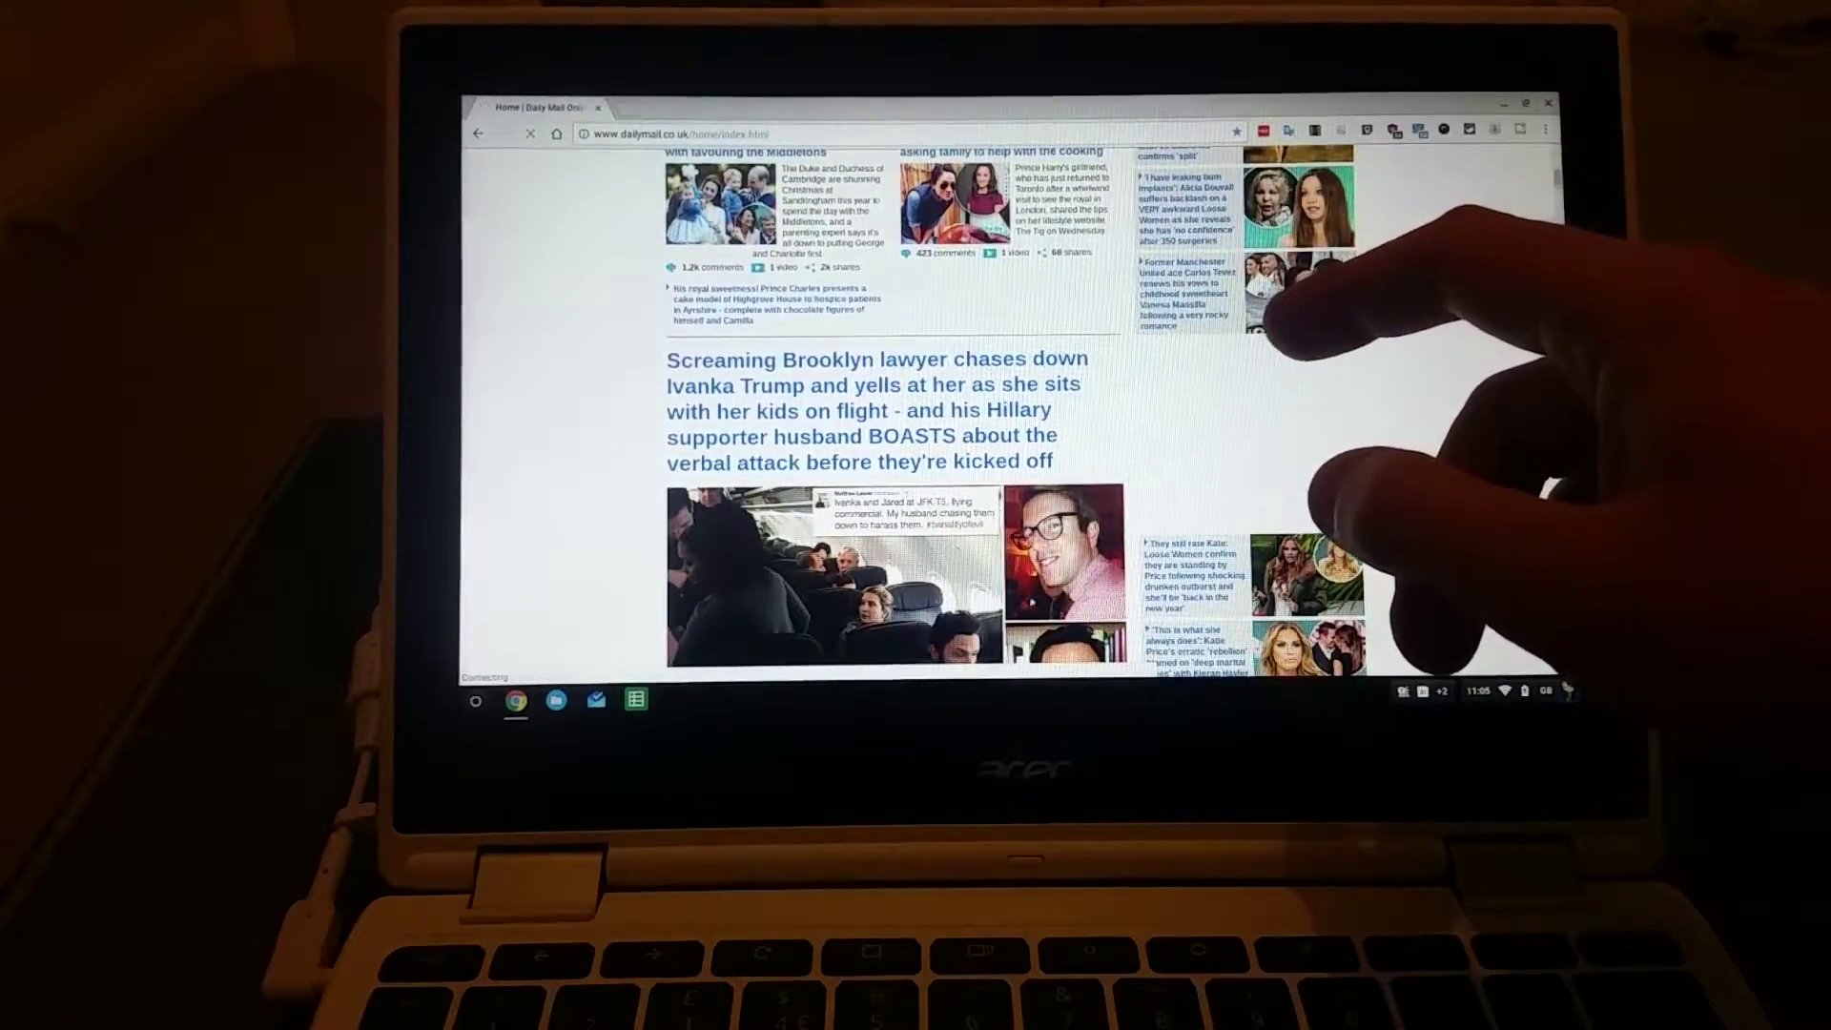
pyautogui.hotkey('ctrl', 'shift', '+')
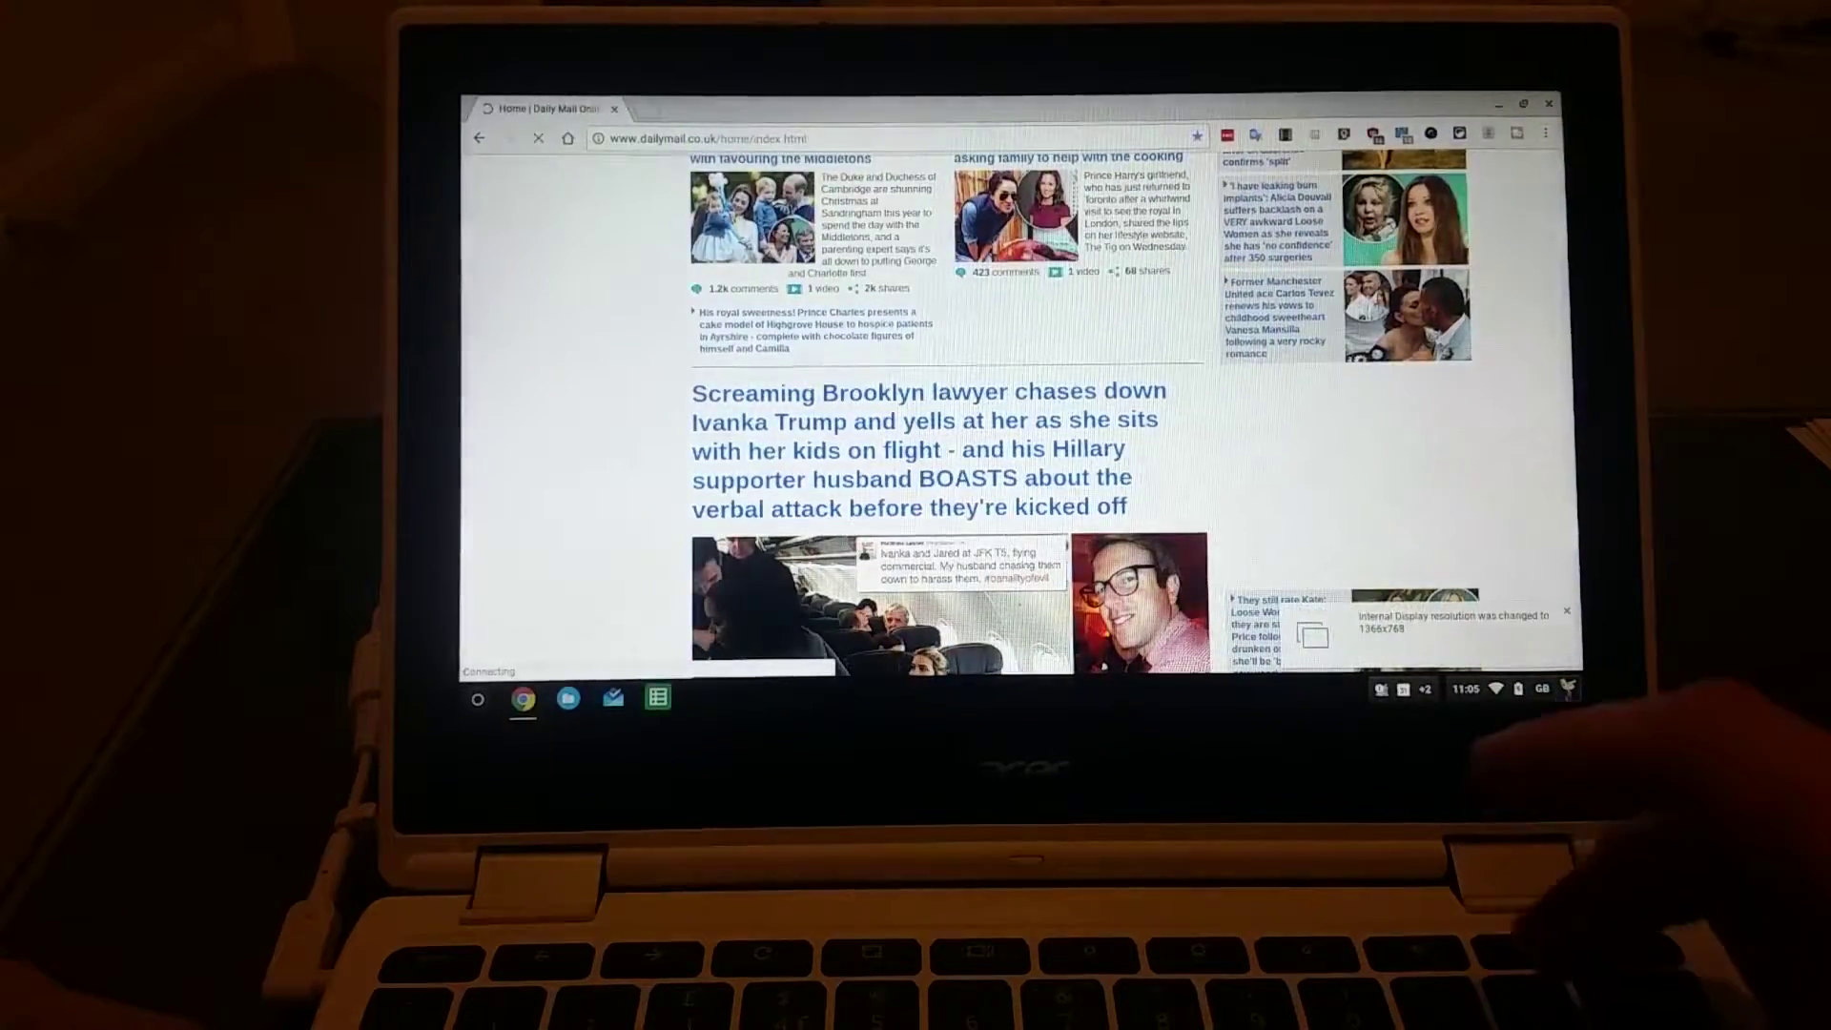
# Cycle the display resolution up and down, then replace the Daily Mail window with a new one.
pyautogui.hotkey('ctrl', 'shift', '+')
pyautogui.hotkey('ctrl', 'shift', '+')
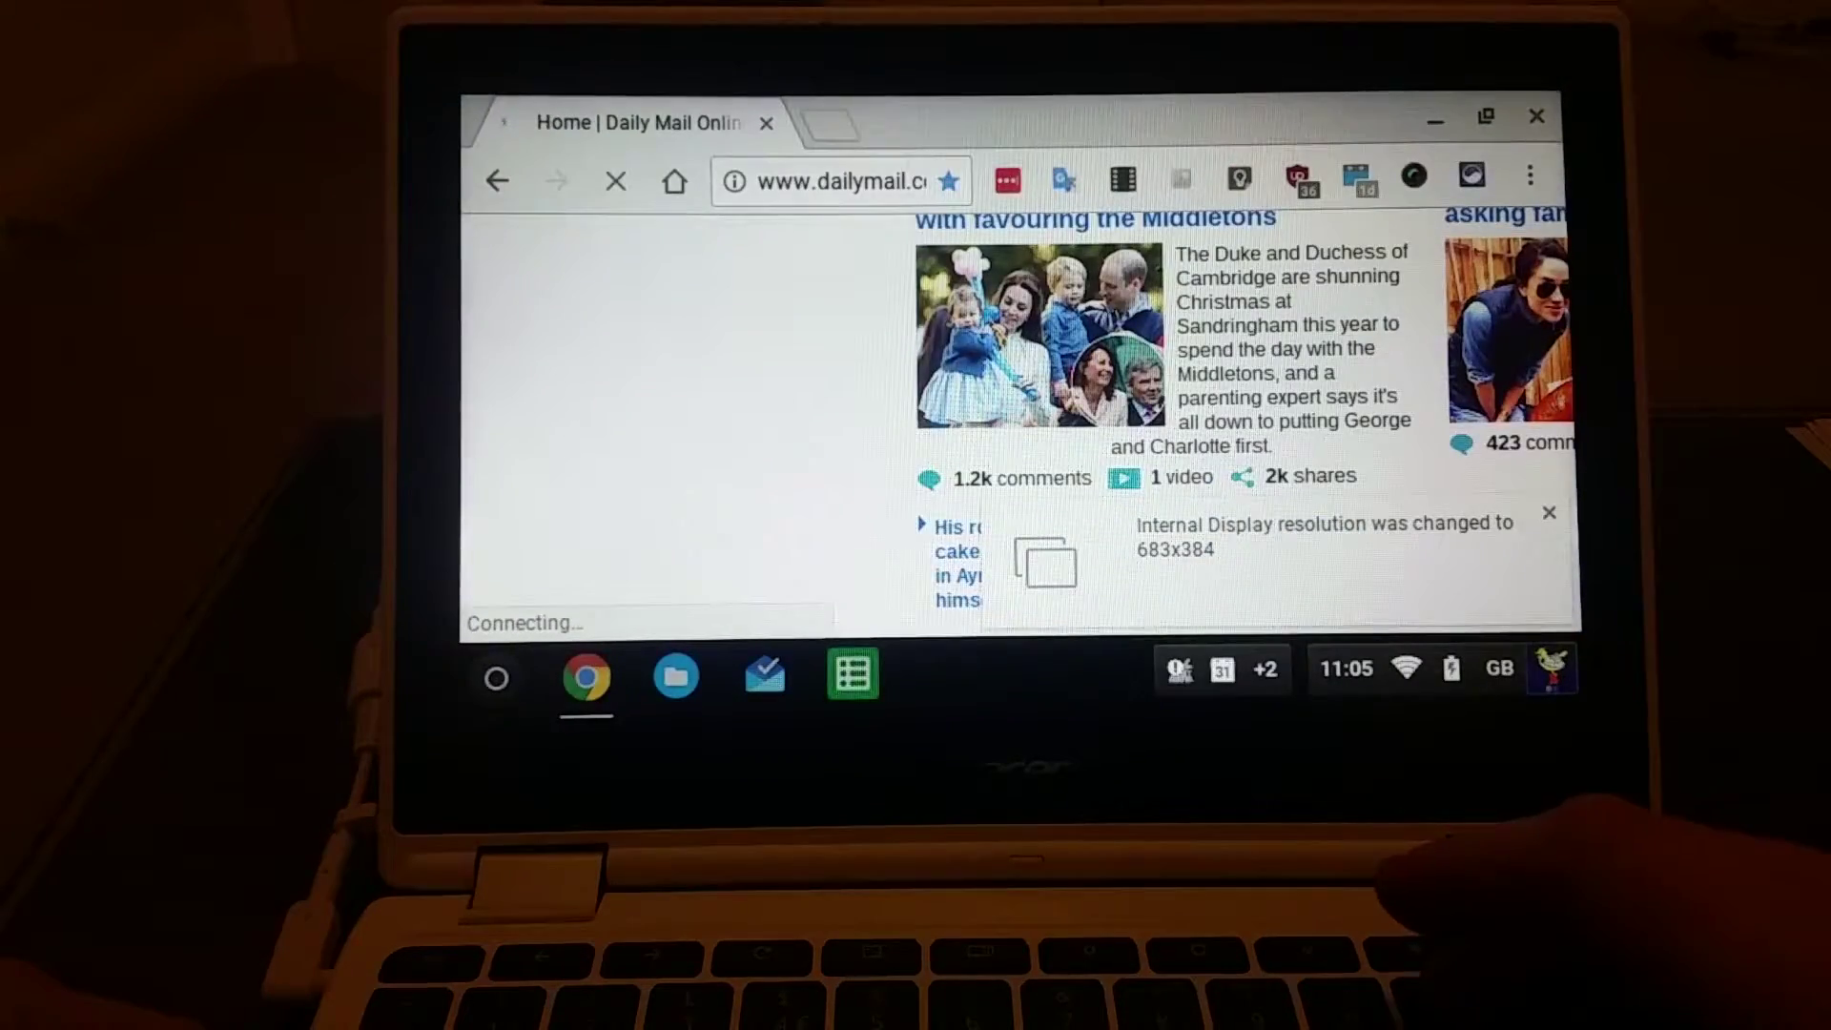
pyautogui.hotkey('ctrl', 'shift', '-')
pyautogui.hotkey('ctrl', 'shift', '-')
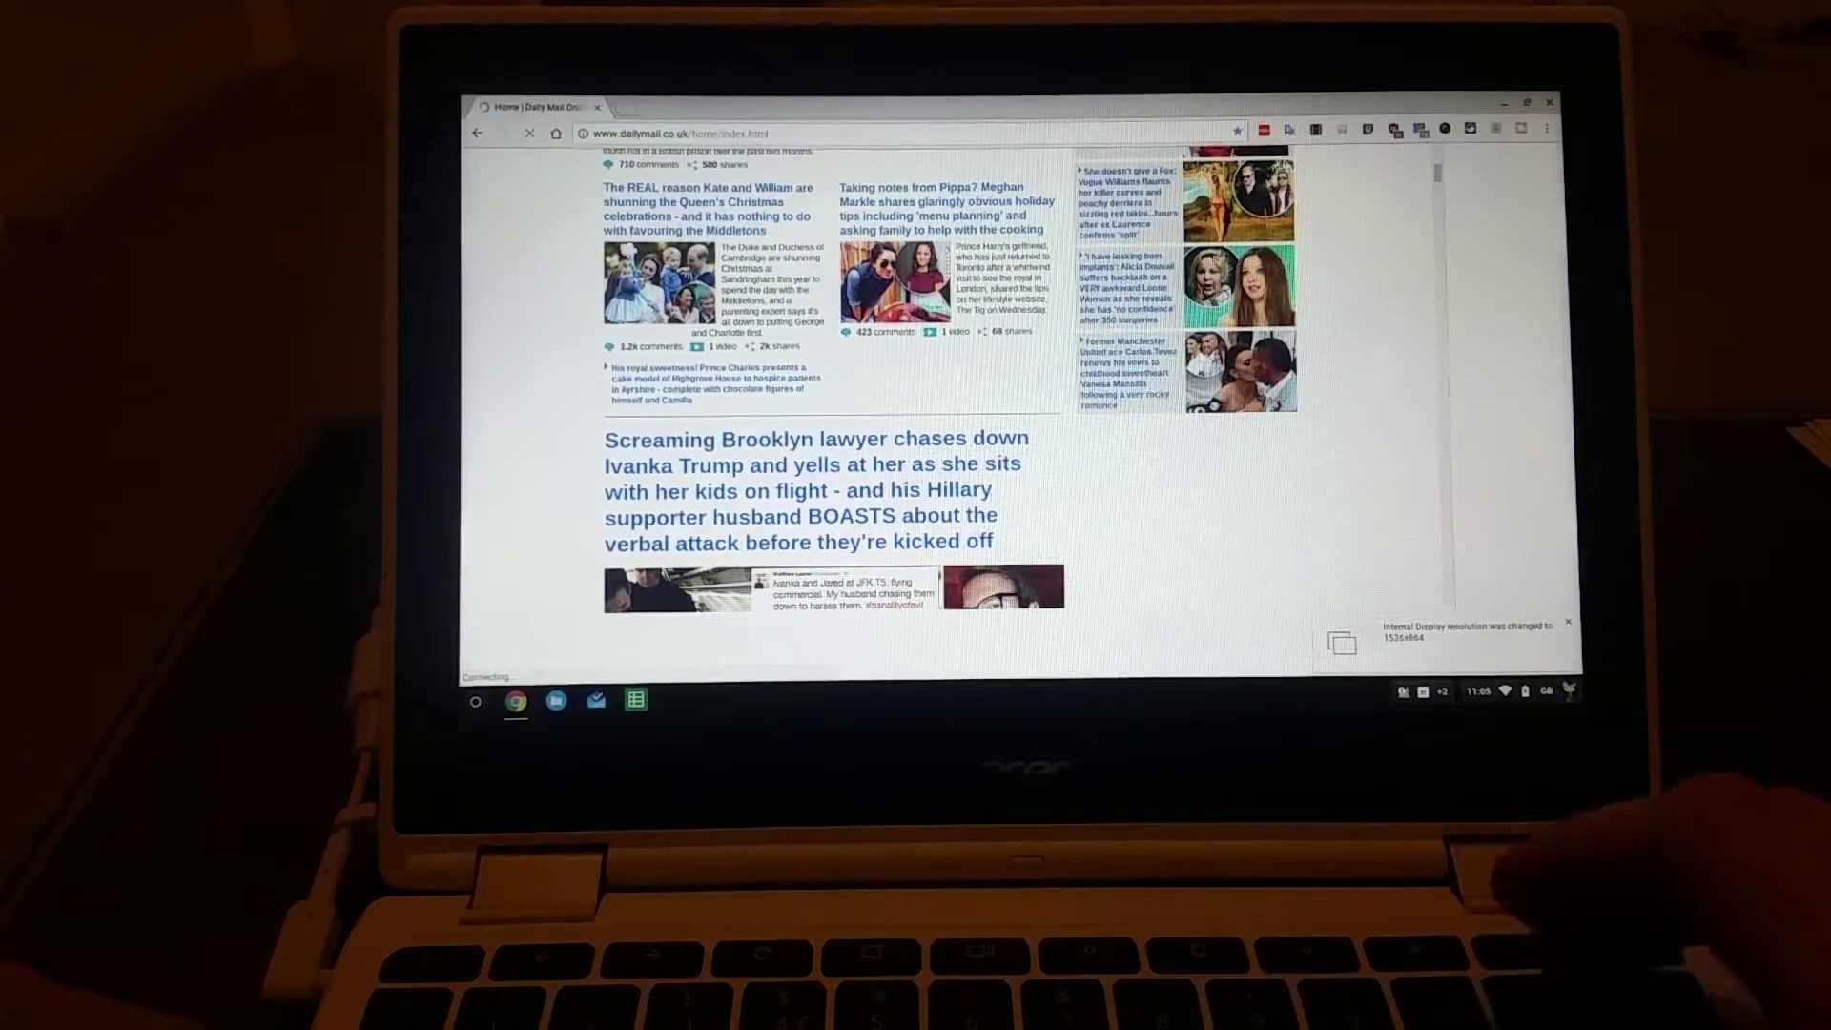
pyautogui.hotkey('ctrl', 'shift', '-')
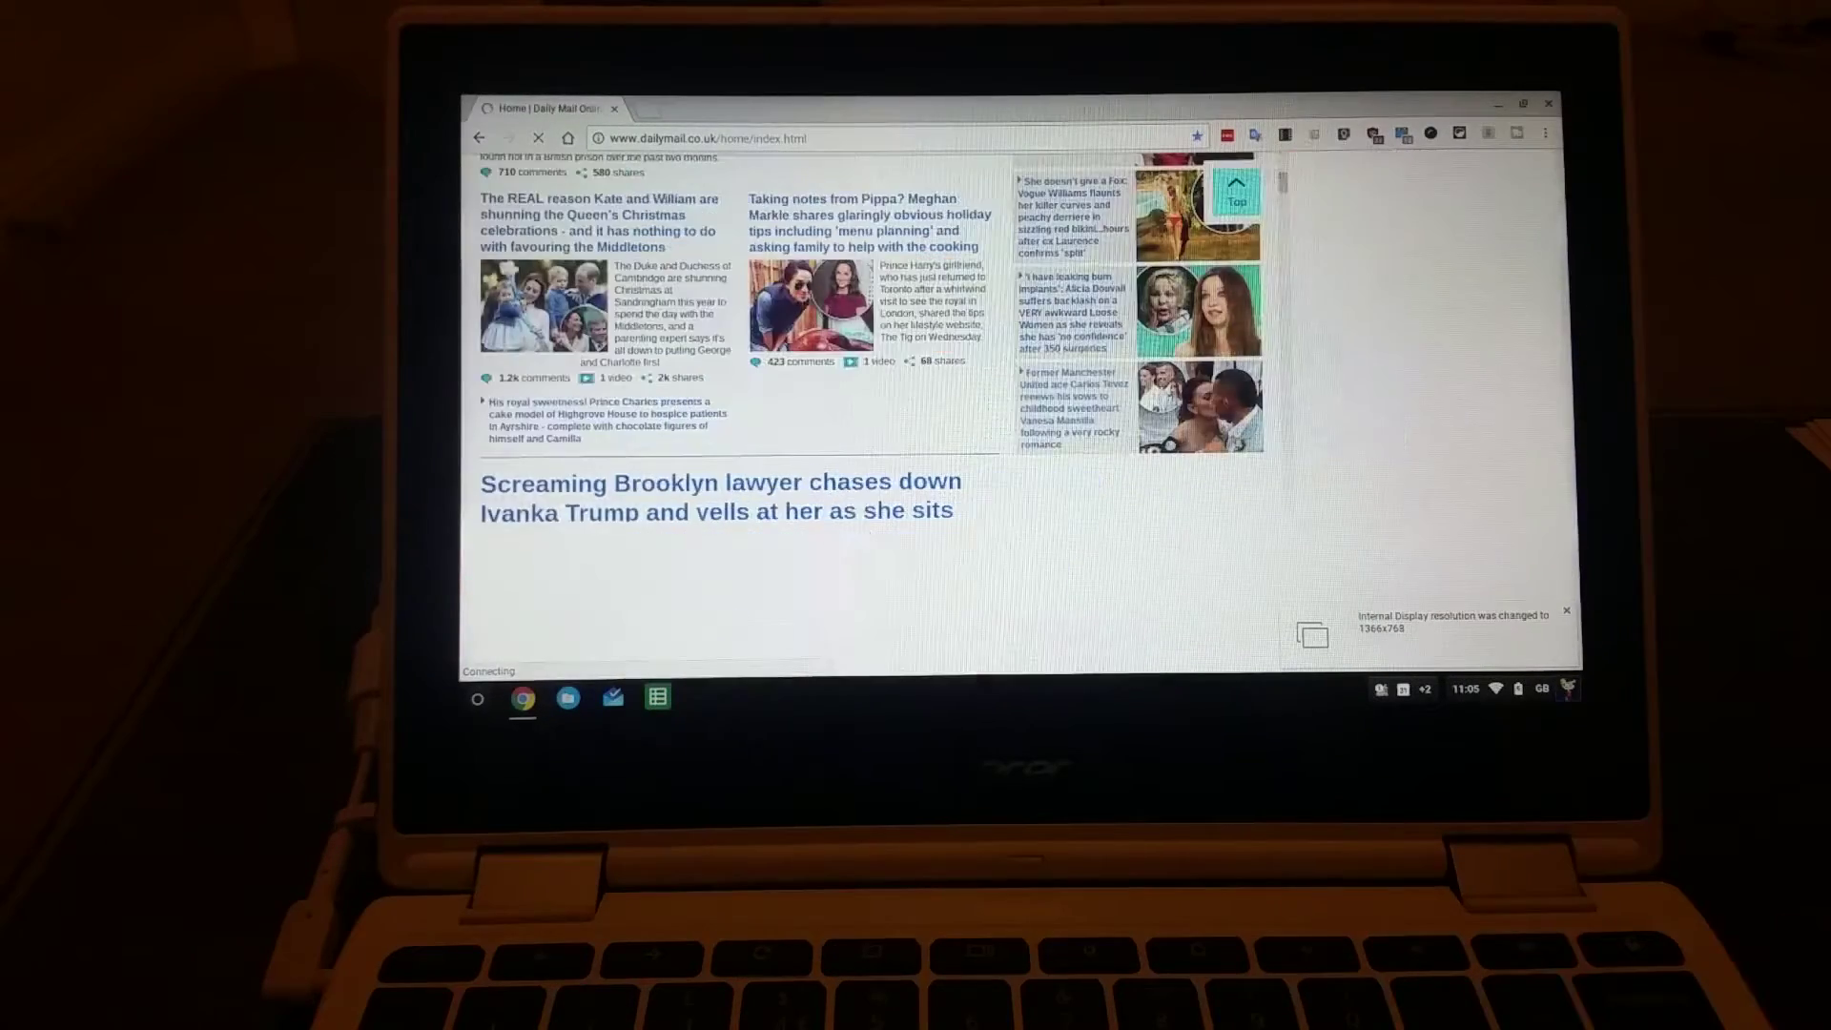
pyautogui.hotkey('ctrl', 'shift', '+')
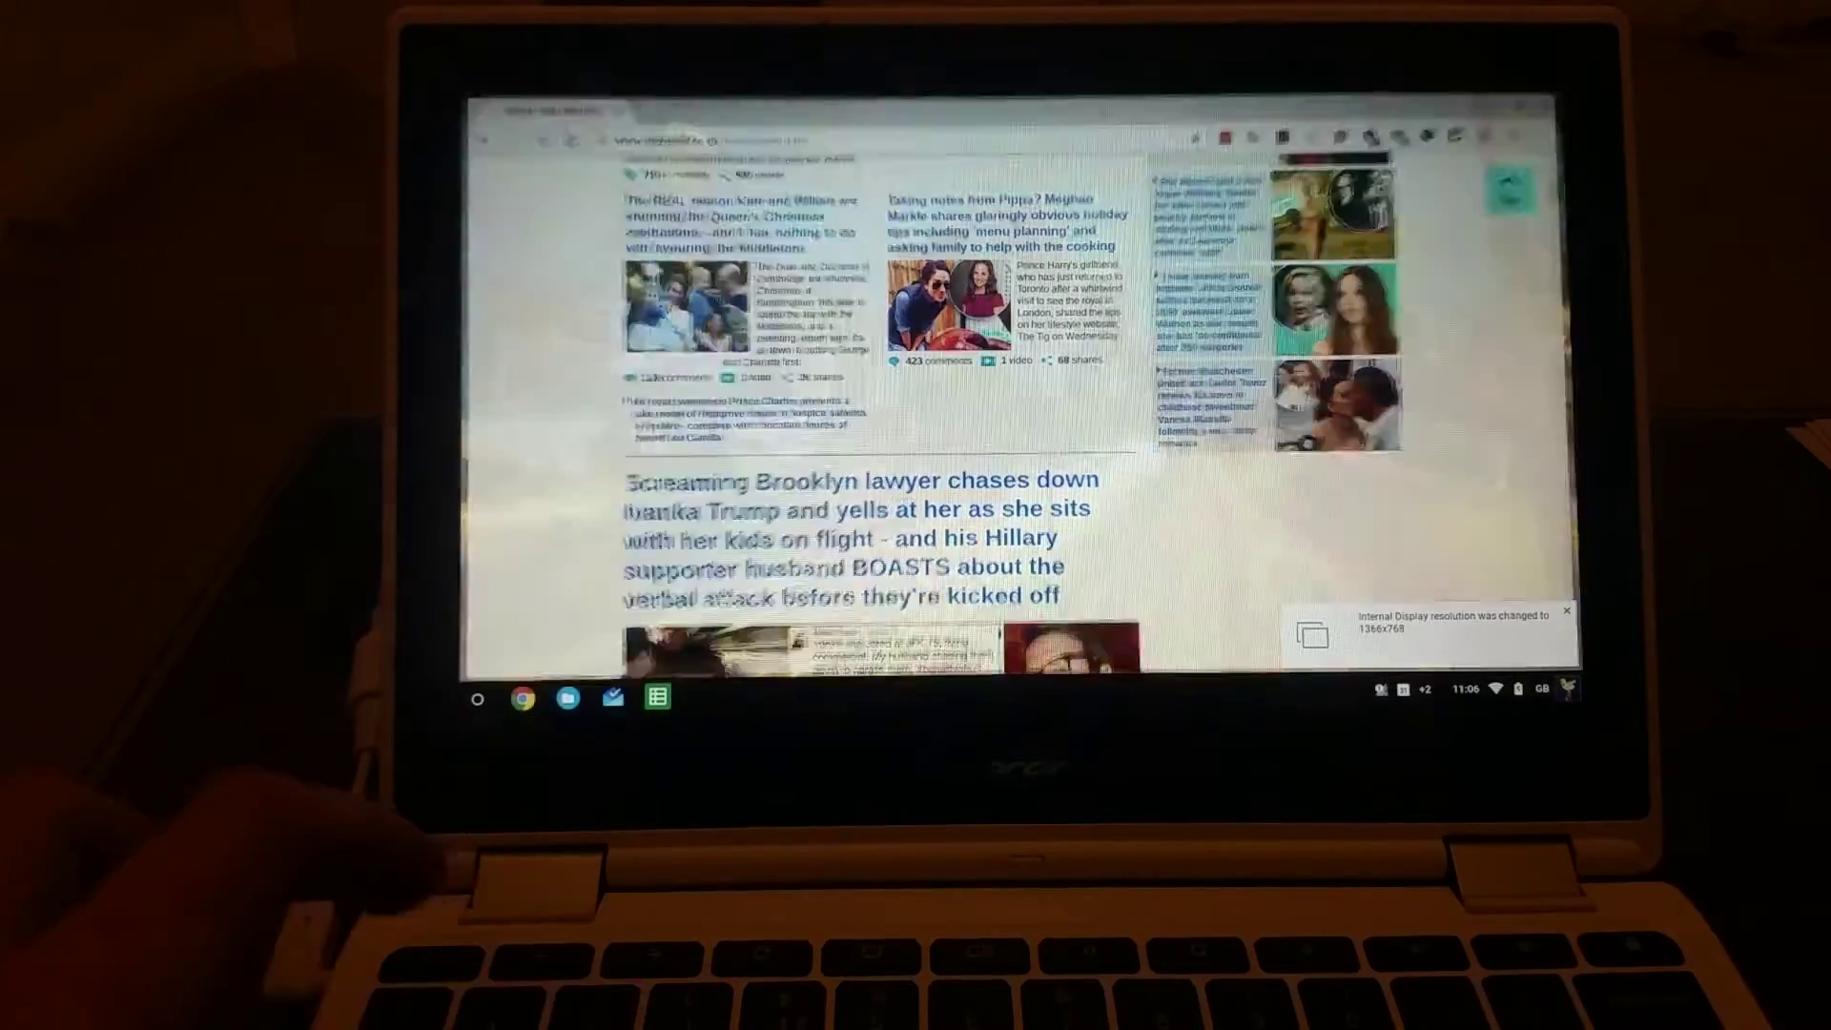
pyautogui.hotkey('ctrl', 'w')
pyautogui.hotkey('ctrl', 'n')
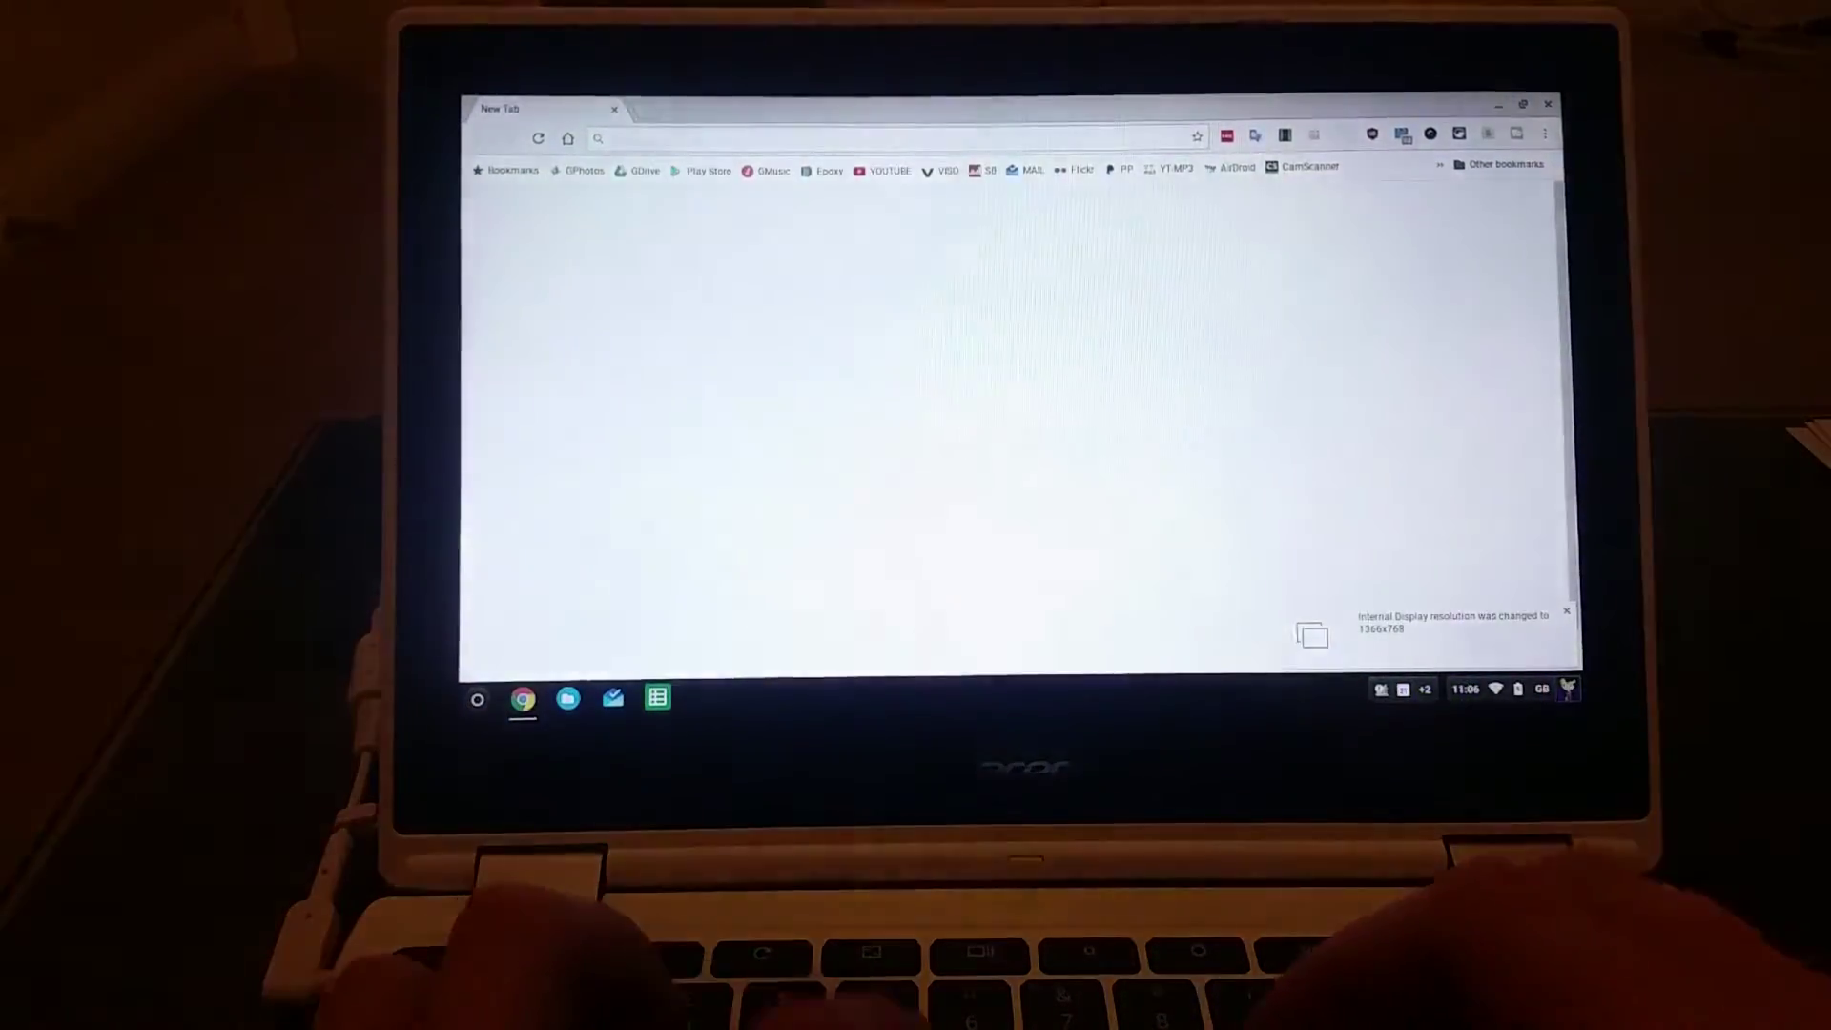
pyautogui.write('weather cardiff')
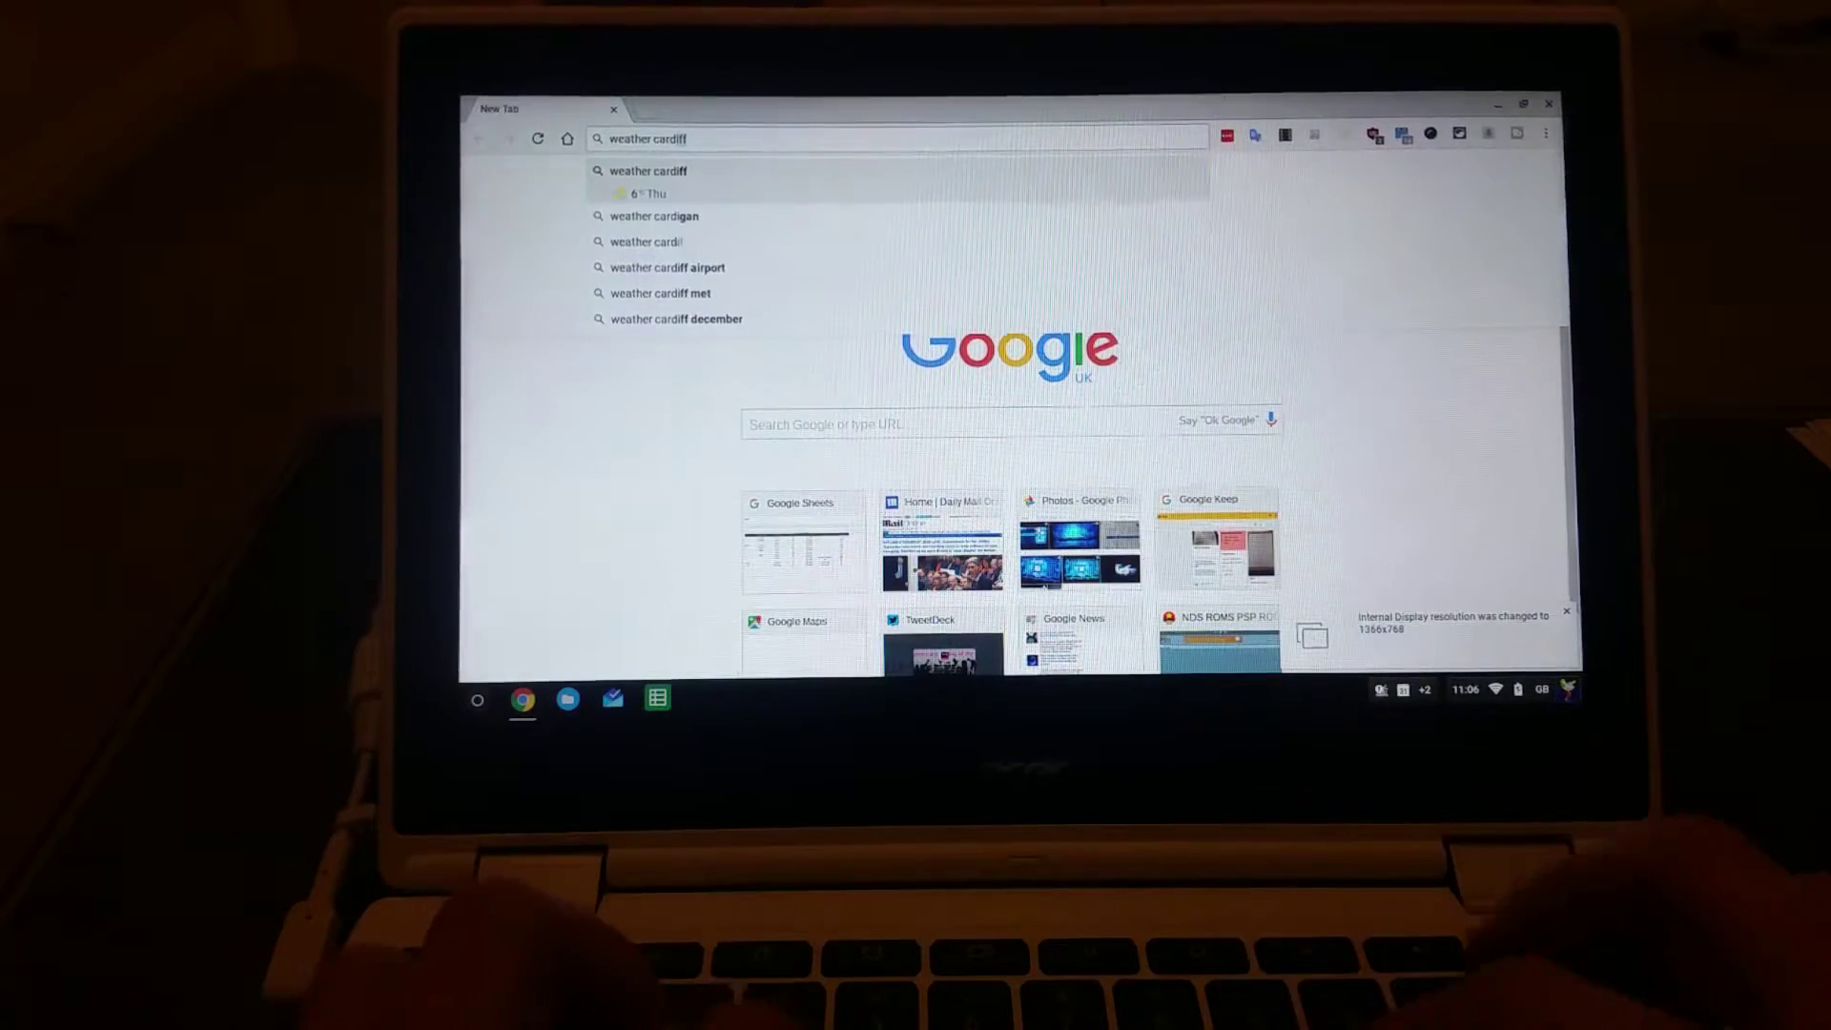
# Search Google for 'weather cardiff'.
pyautogui.press('Return')
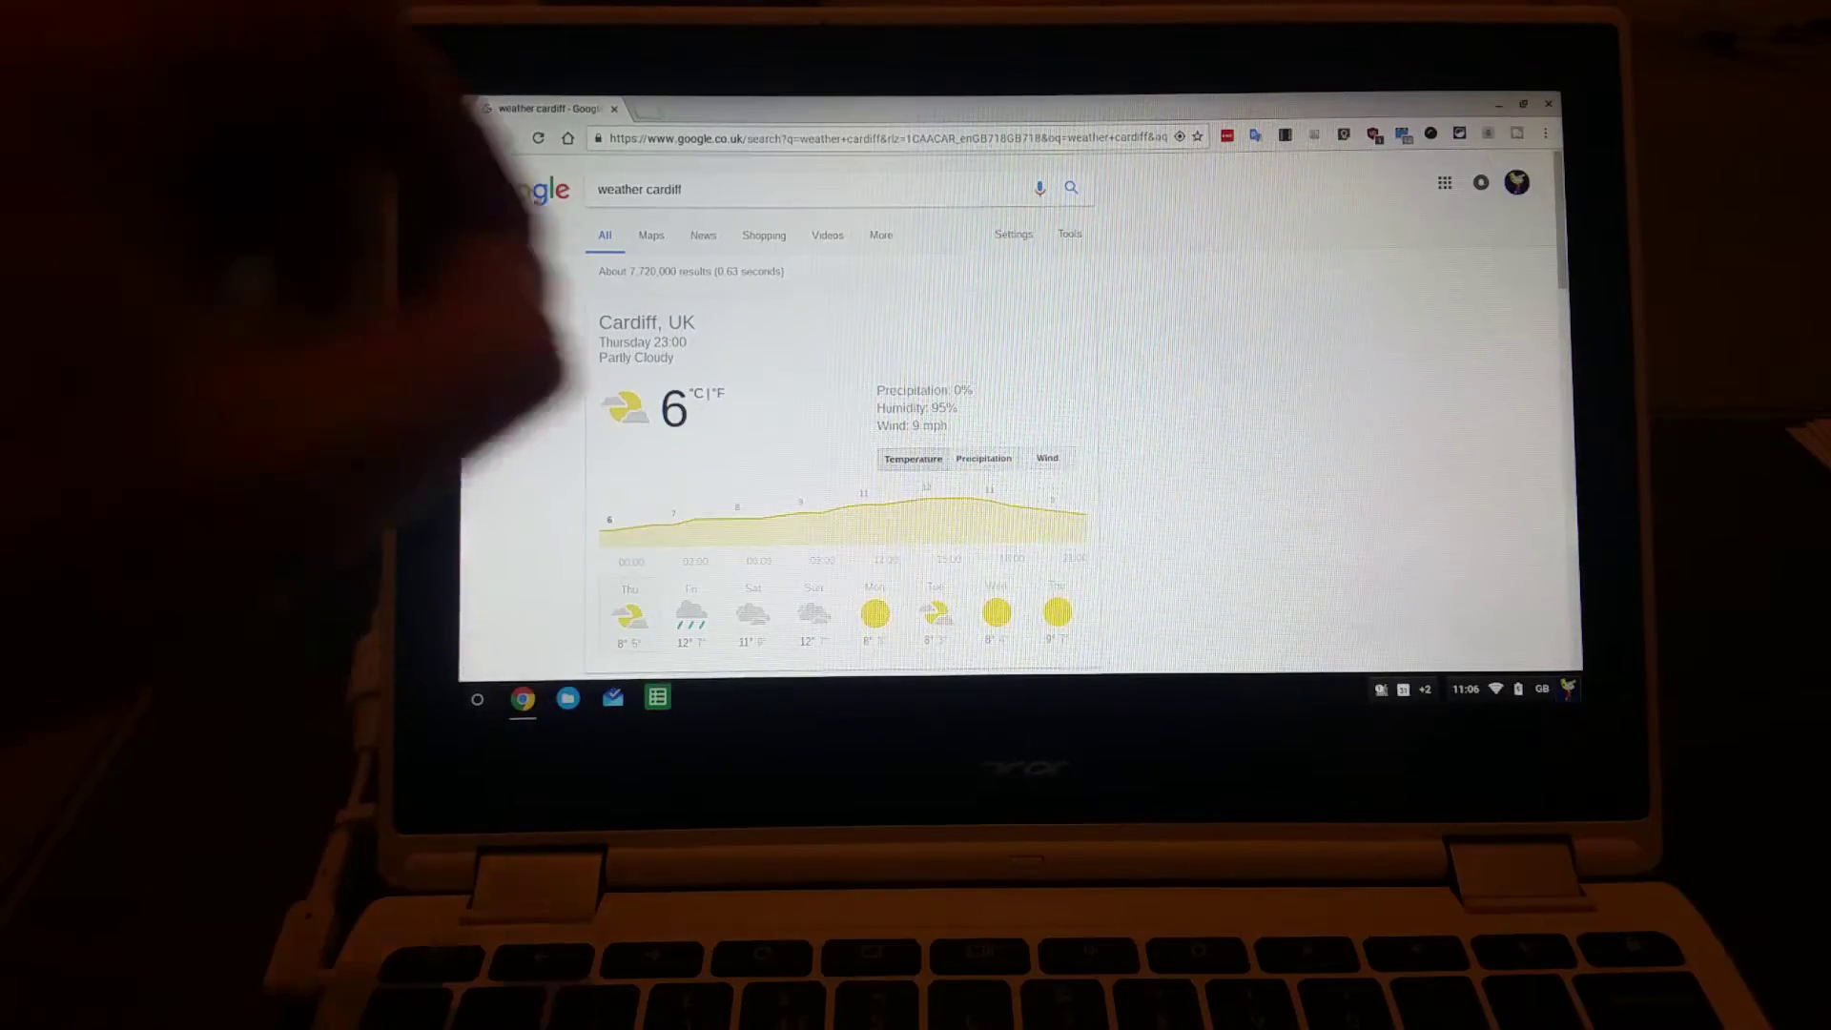
# Zoom the Cardiff weather page in, reset it, then shrink it one step.
pyautogui.hotkey('ctrl', '+')
pyautogui.hotkey('ctrl', '+')
pyautogui.hotkey('ctrl', '+')
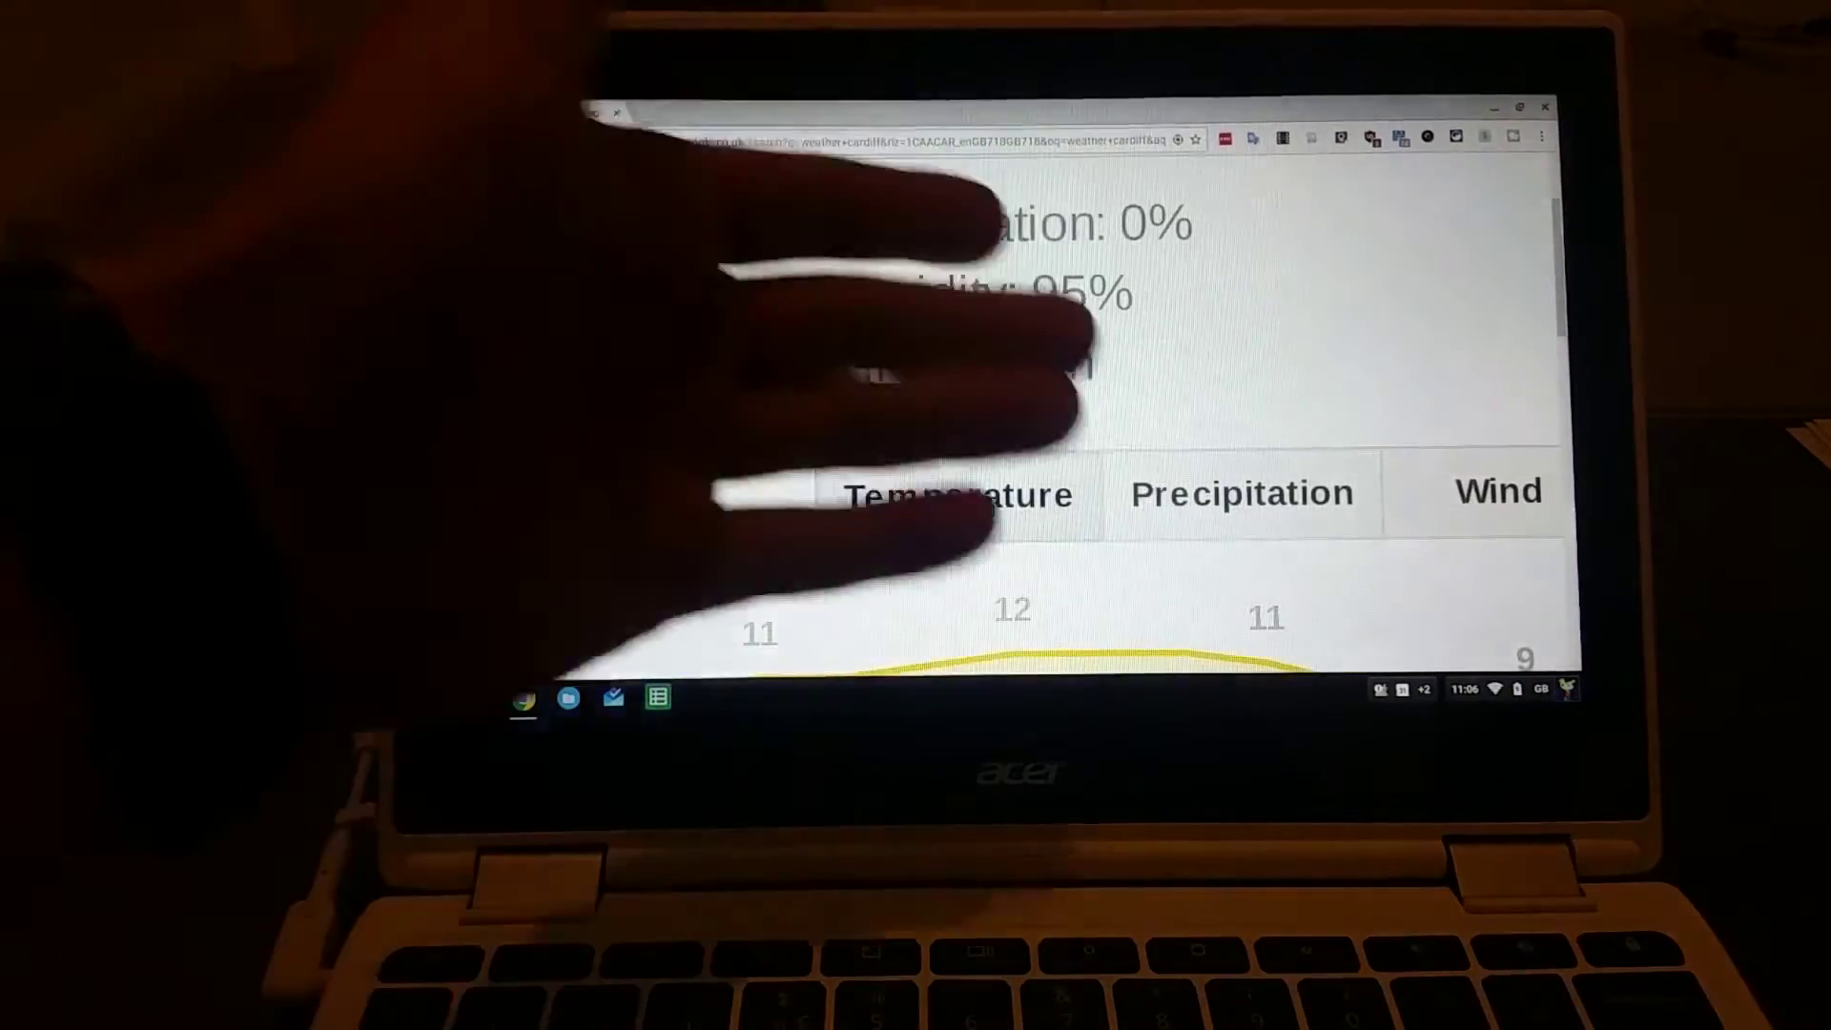
pyautogui.hotkey('ctrl', '0')
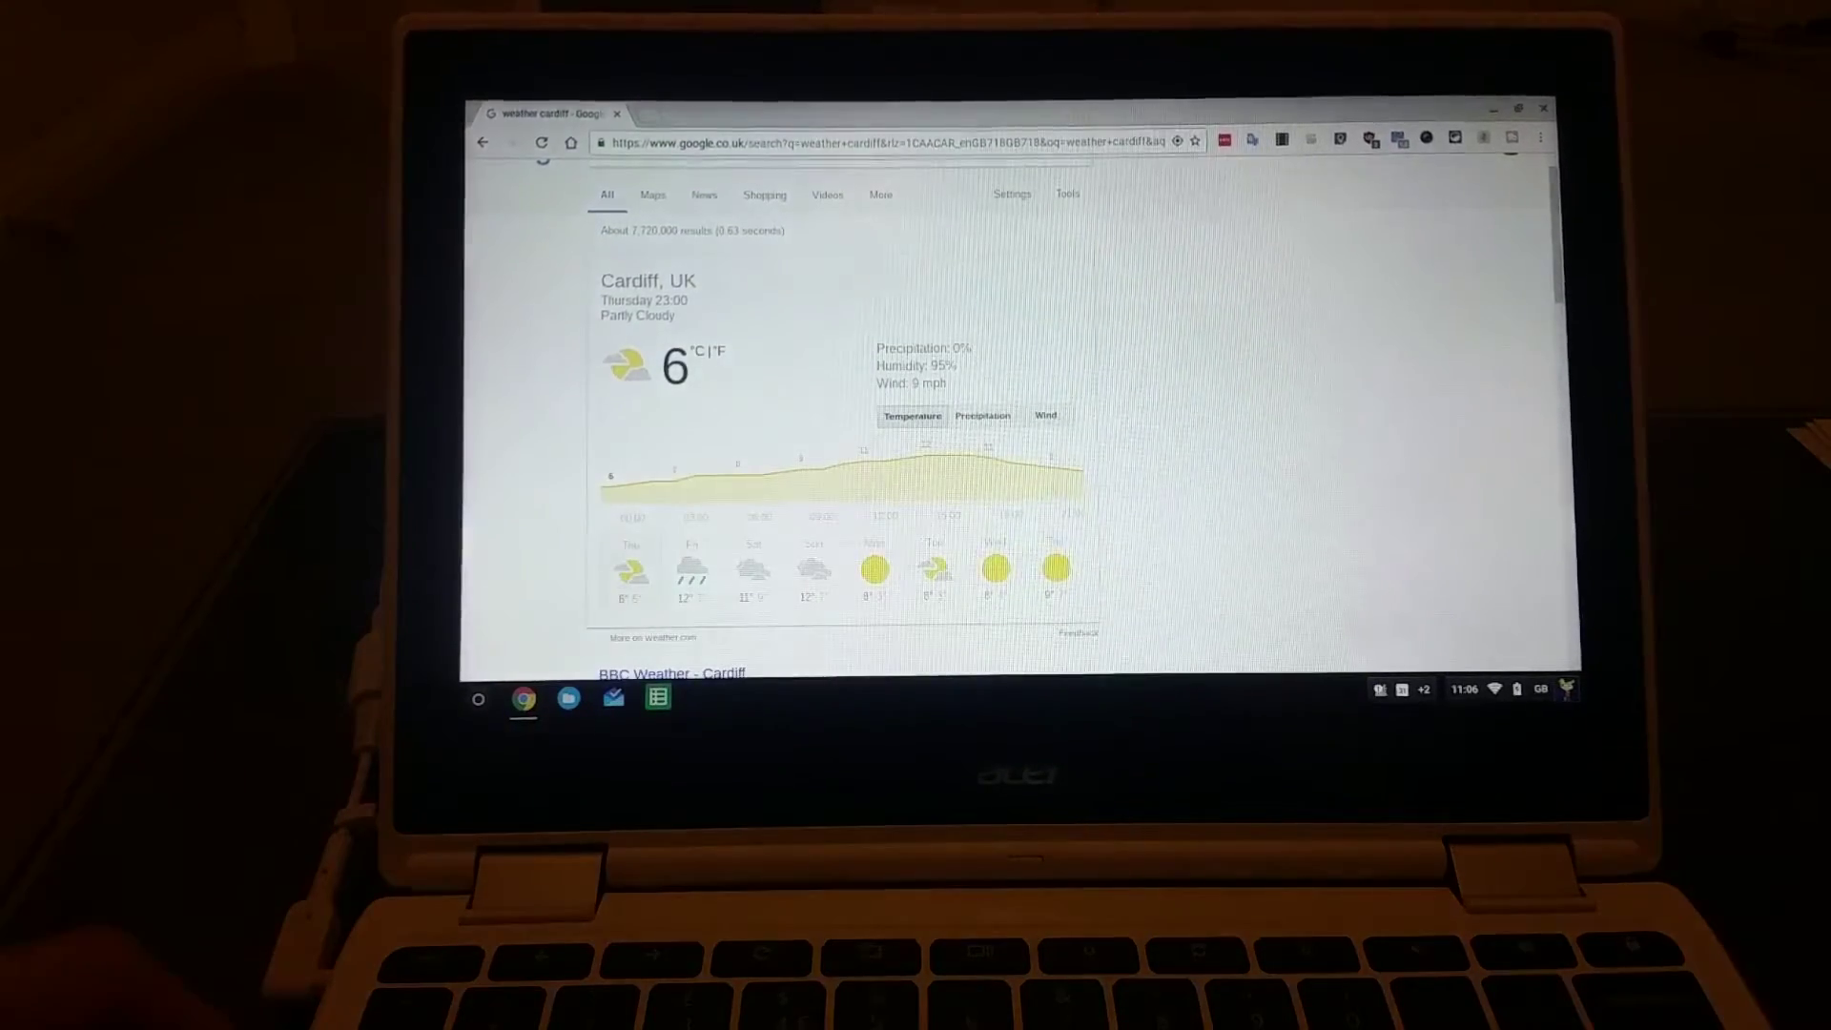
pyautogui.hotkey('ctrl', '-')
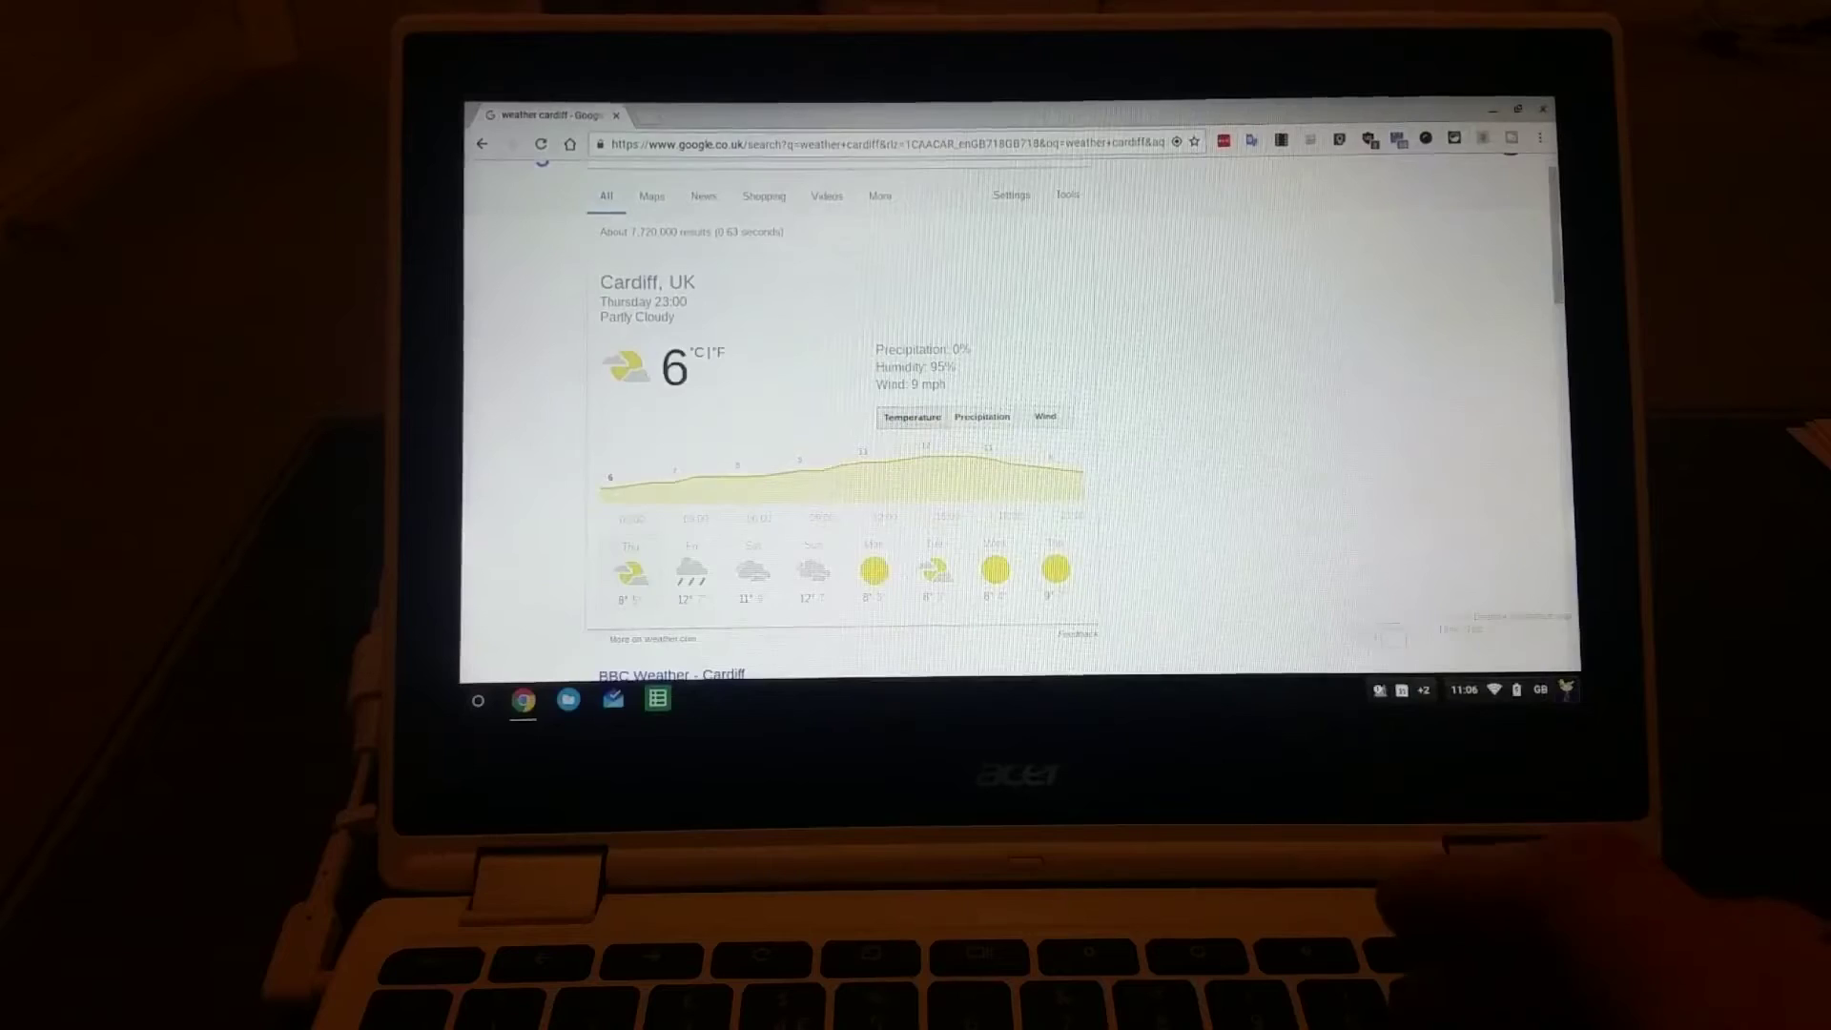
# Switch the display to 1536x864, briefly enlarge it, and return to 1536x864.
pyautogui.hotkey('ctrl', 'shift', '-')
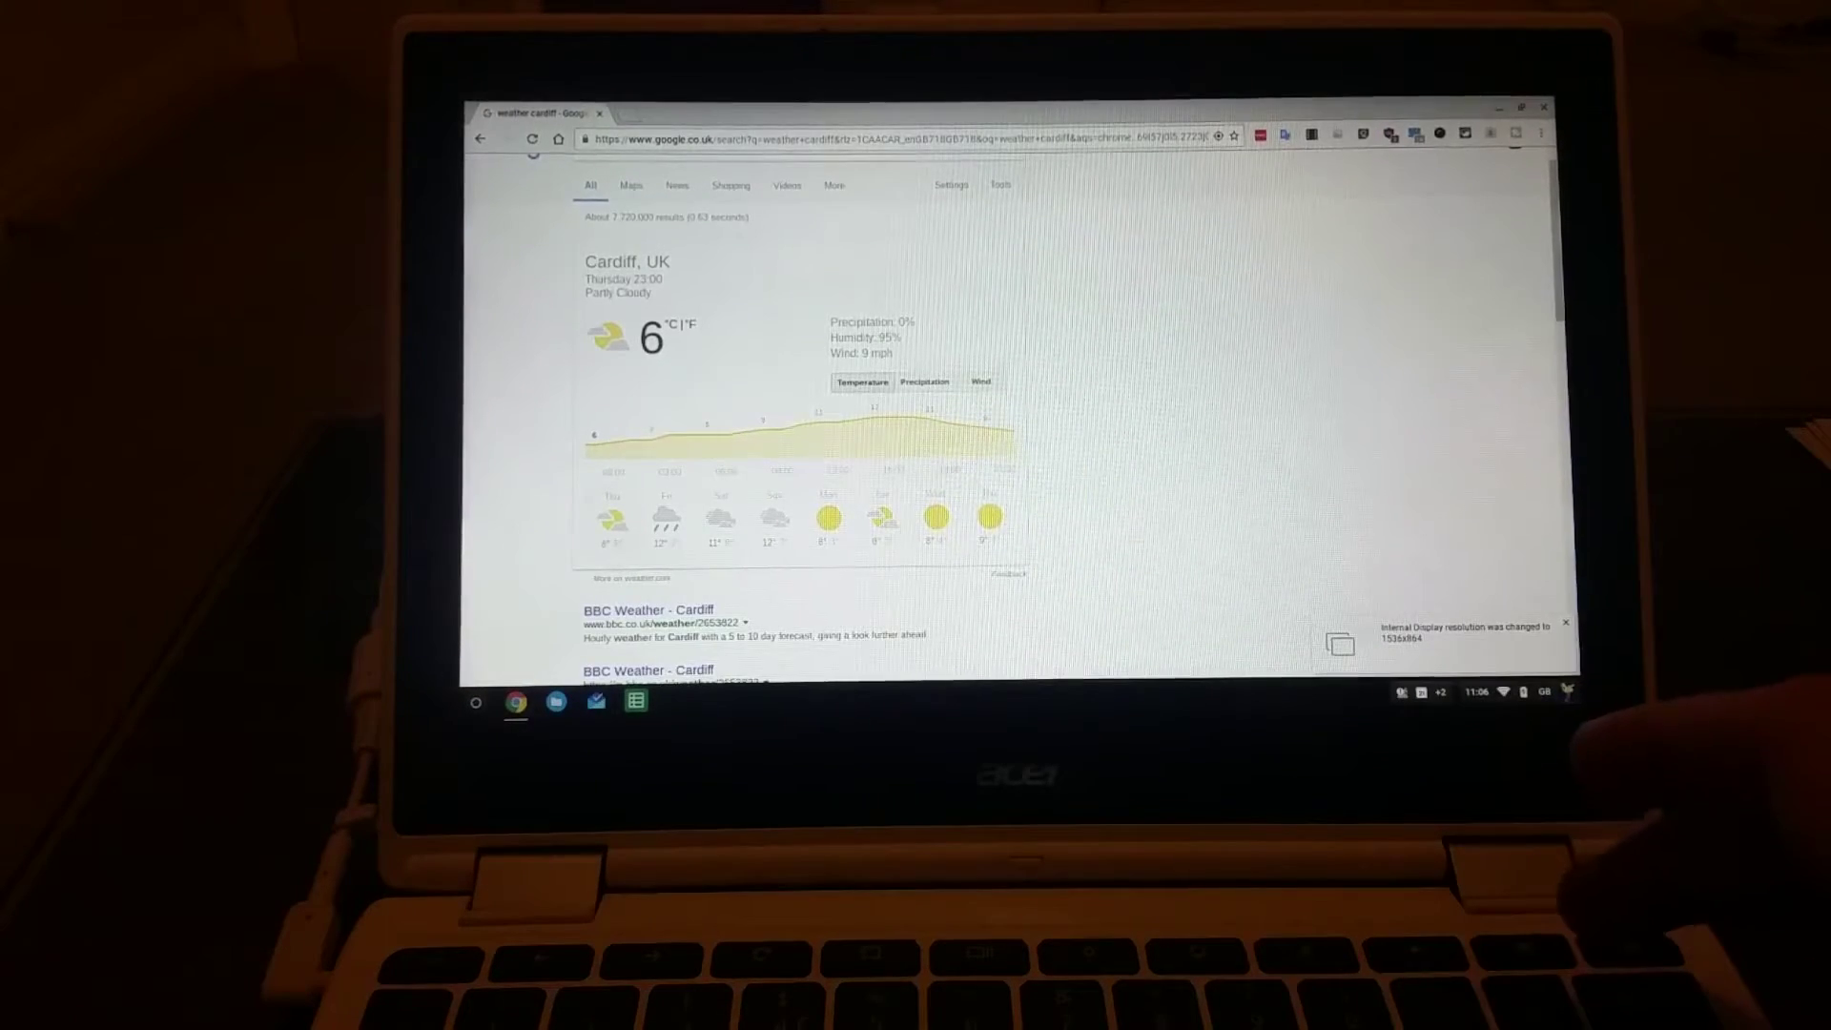
pyautogui.hotkey('ctrl', 'shift', '+')
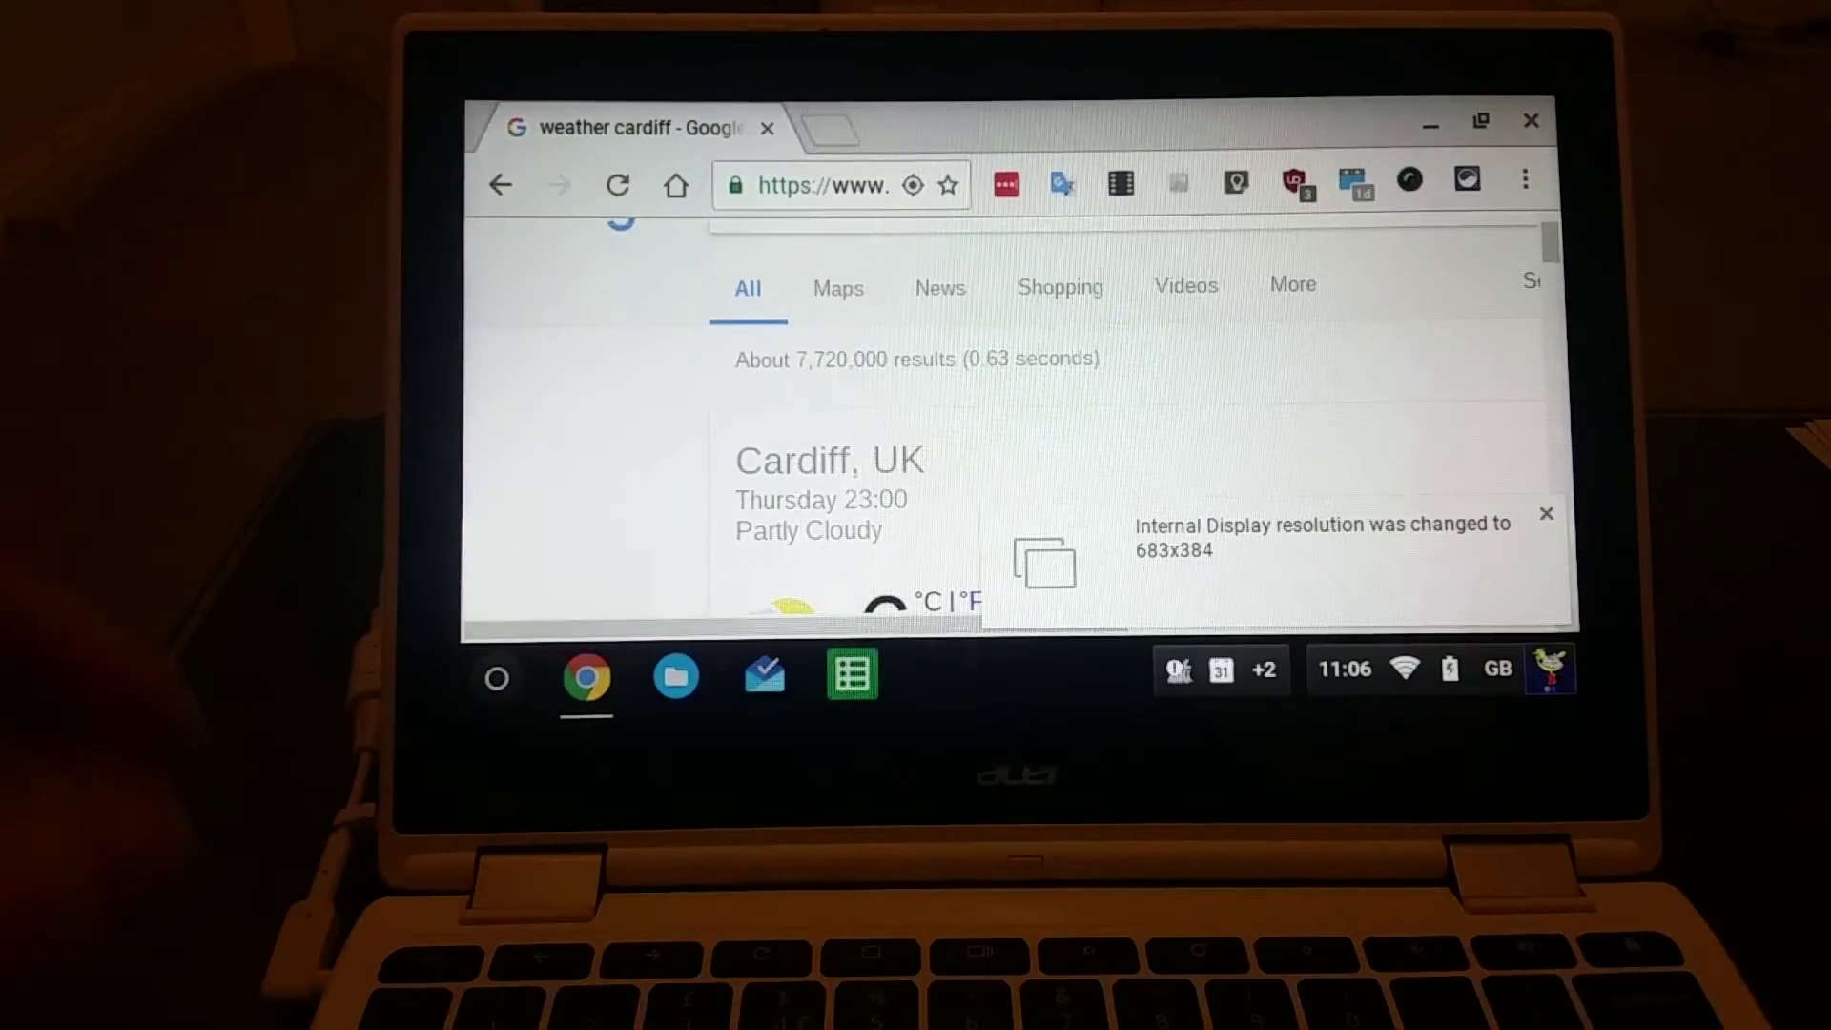
pyautogui.hotkey('ctrl', 'shift', '-')
pyautogui.hotkey('ctrl', 'shift', '-')
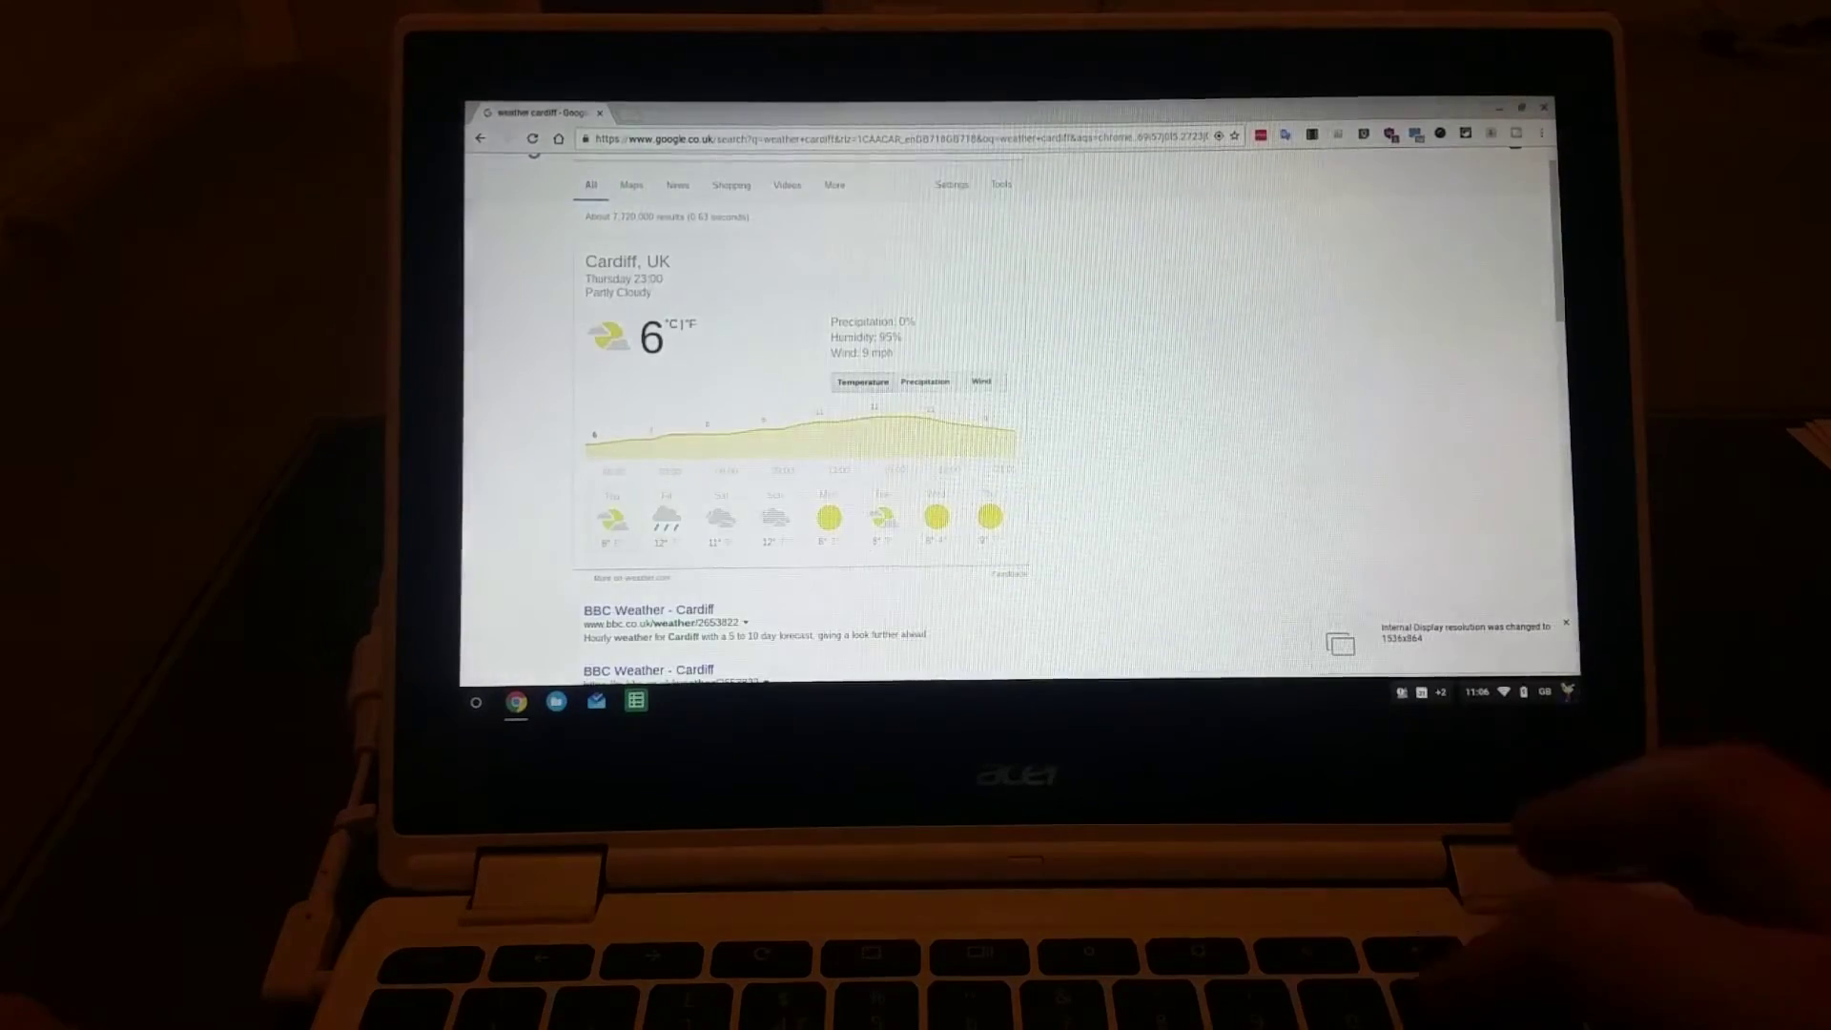